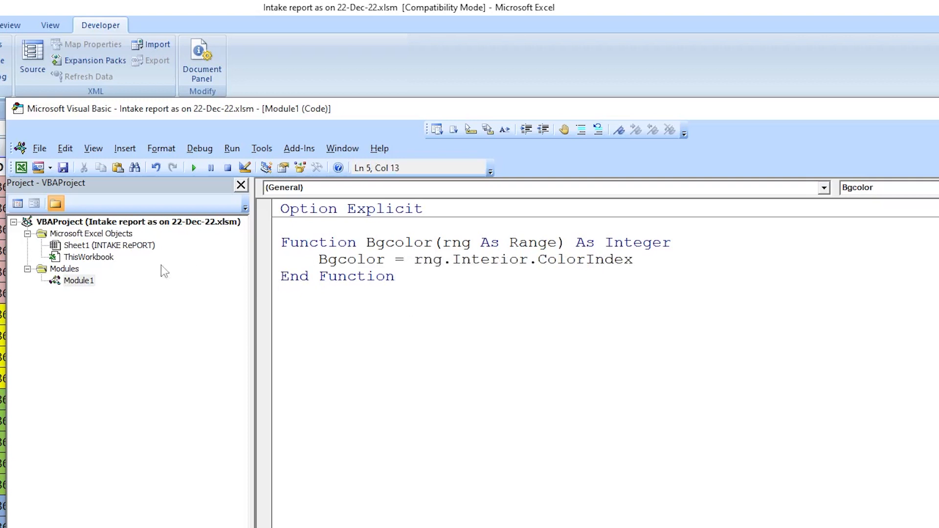
Return to the worksheet and enter the formula =Bgcolor(B2:M2) in cell O2 of the Remarks column
{"action": "key", "text": "alt+F11"}
{"action": "left_click", "coordinate": [737, 193]}
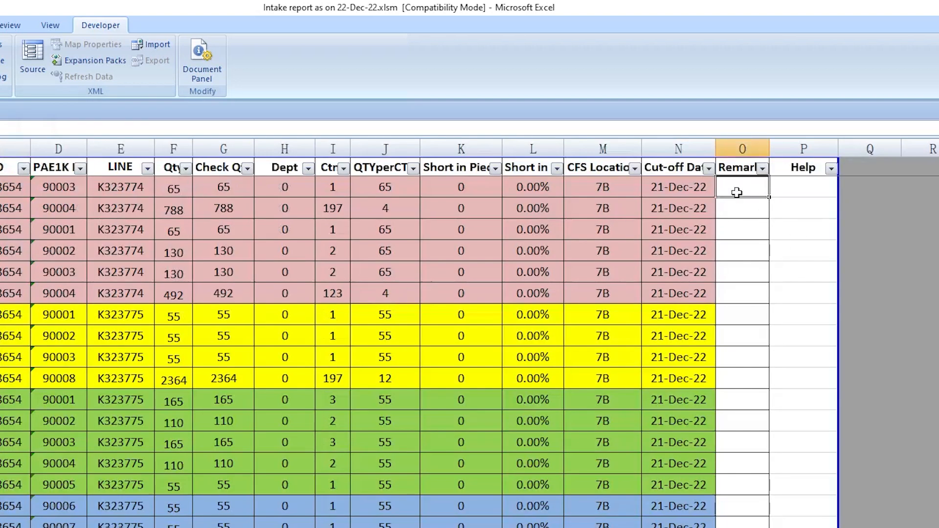
{"action": "type", "text": "=bg"}
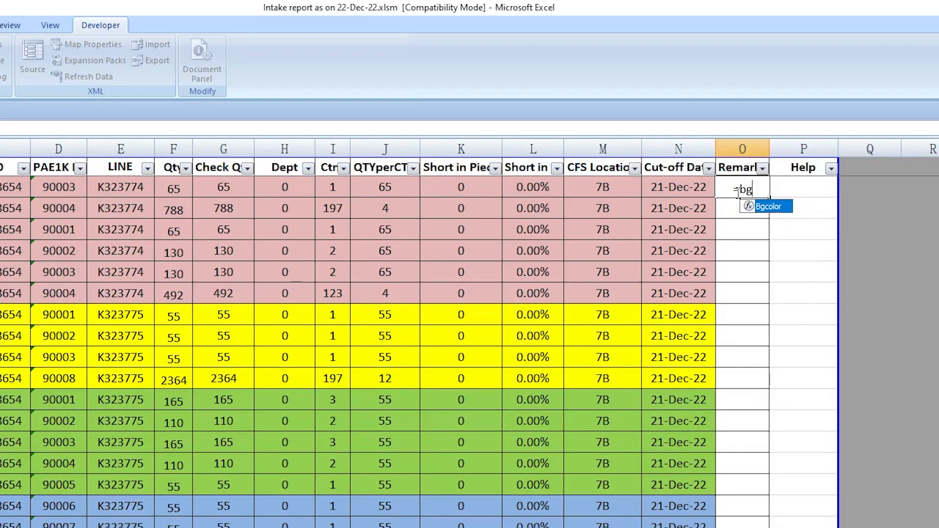
{"action": "key", "text": "Tab"}
{"action": "scroll", "coordinate": [739, 193], "scroll_direction": "left", "scroll_amount": 3}
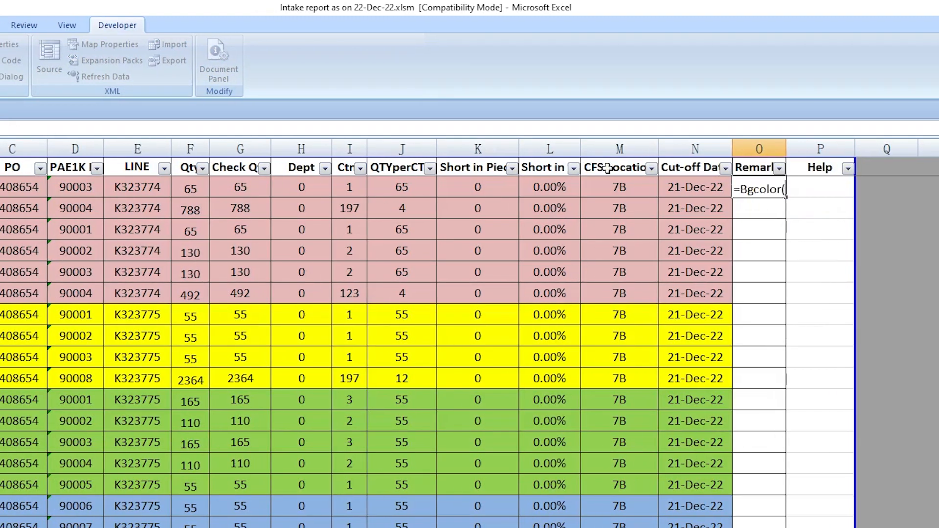
{"action": "left_click_drag", "start_coordinate": [64, 188], "coordinate": [753, 186]}
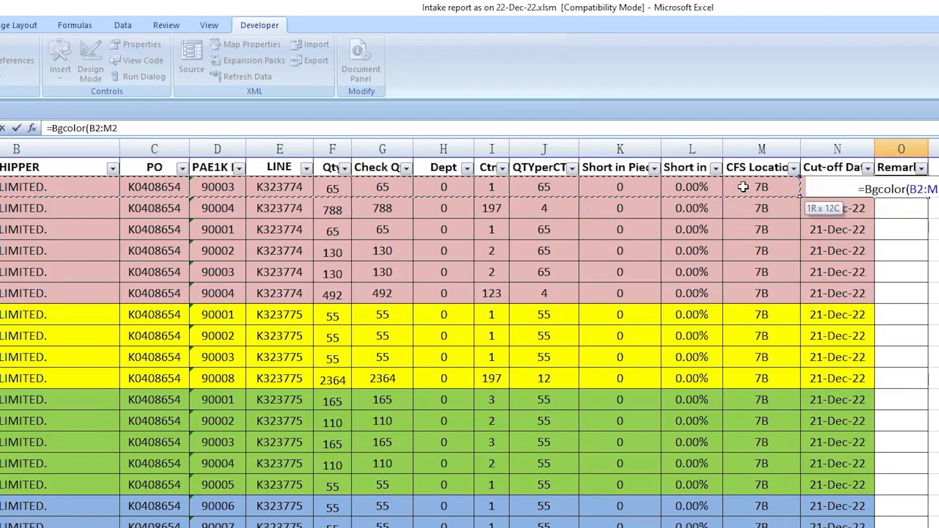
{"action": "left_click", "coordinate": [304, 188]}
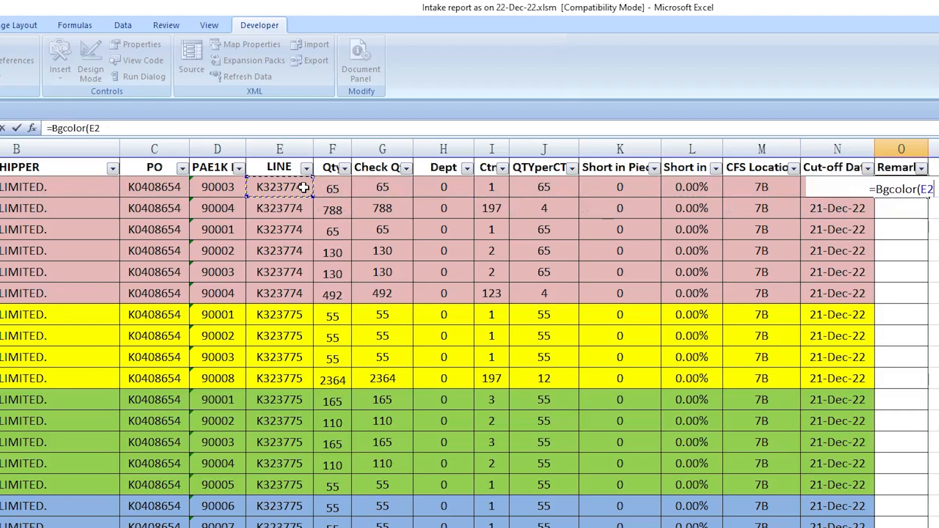
{"action": "left_click_drag", "start_coordinate": [24, 187], "coordinate": [758, 192]}
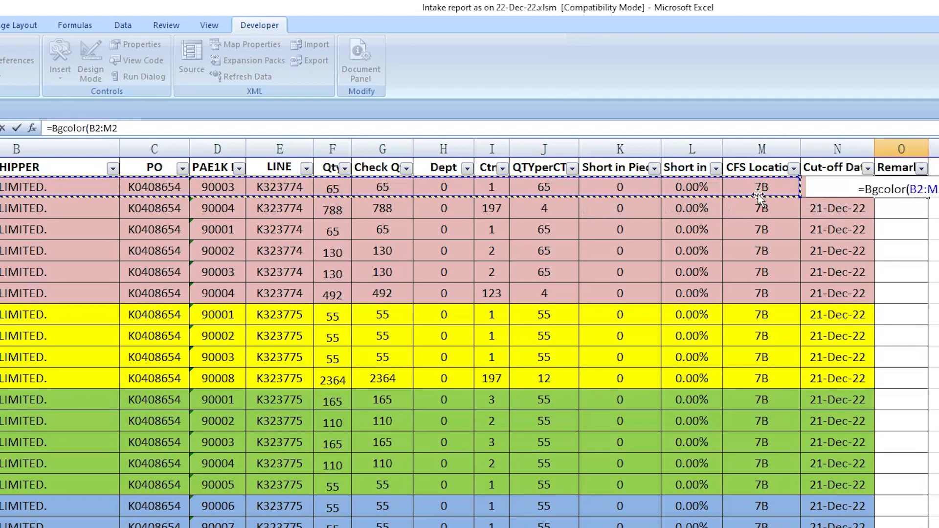
{"action": "type", "text": ")"}
{"action": "key", "text": "ctrl+Return"}
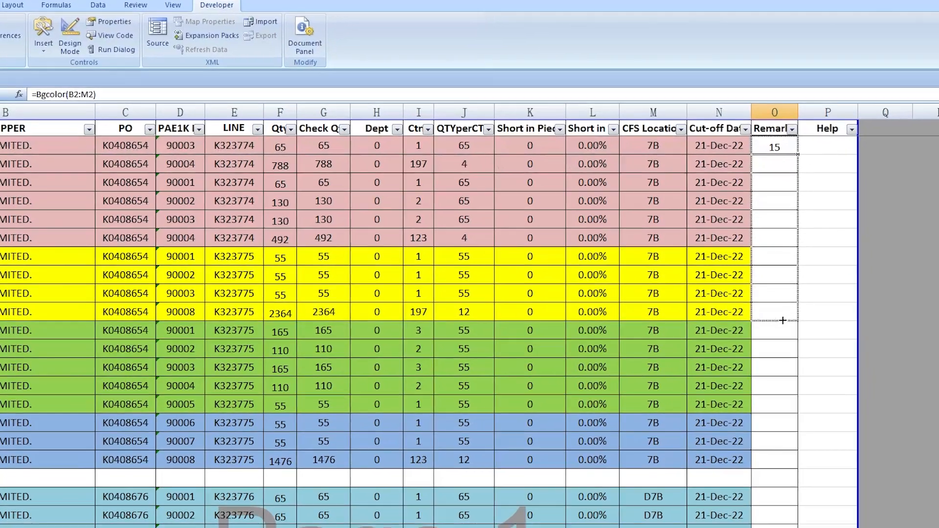
Fill the Bgcolor formula from O2 down the Remarks column through row 21
{"action": "left_click_drag", "start_coordinate": [836, 167], "coordinate": [821, 527]}
{"action": "left_click", "coordinate": [766, 276]}
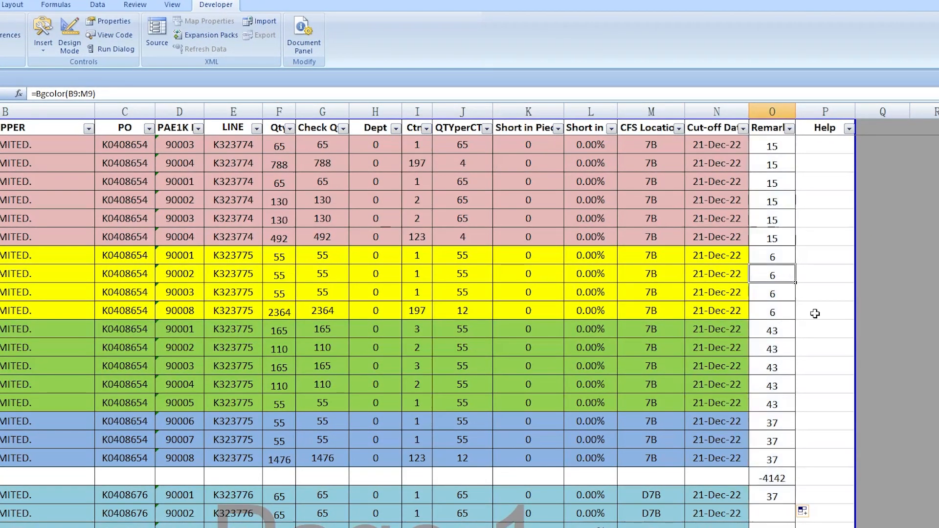
{"action": "scroll", "coordinate": [832, 322], "scroll_direction": "down", "scroll_amount": 1}
{"action": "left_click", "coordinate": [786, 385]}
Extend the Bgcolor formula from cell O19 down the Remarks column across the remaining data rows, and return to the first row
{"action": "left_click", "coordinate": [787, 406]}
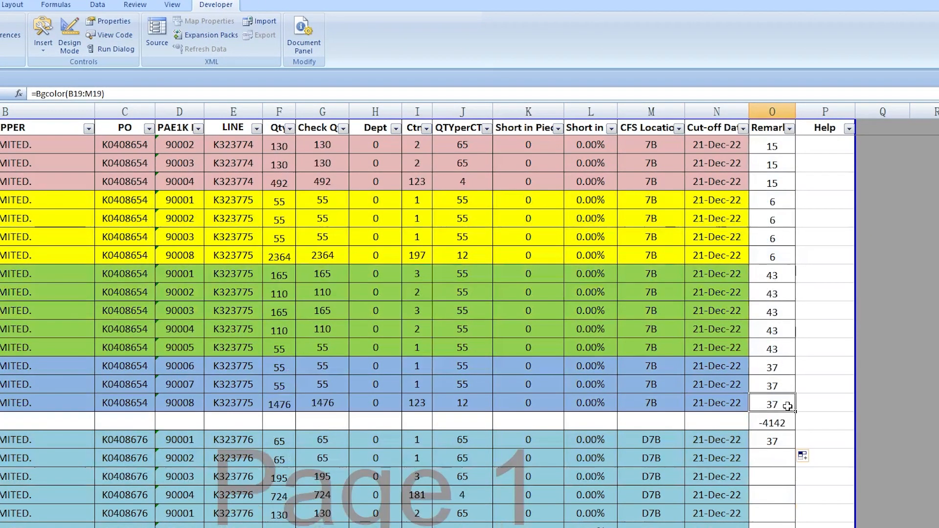
{"action": "scroll", "coordinate": [797, 413], "scroll_direction": "down", "scroll_amount": 5}
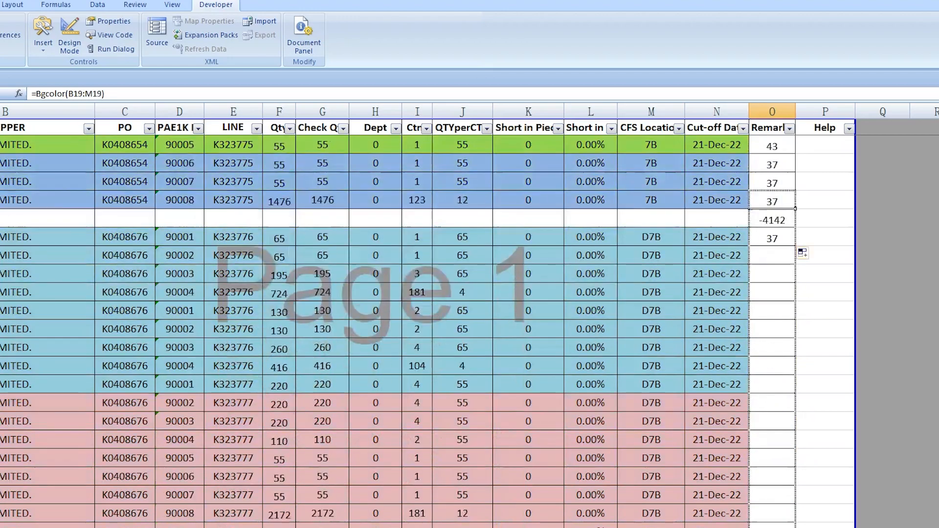
{"action": "scroll", "coordinate": [797, 412], "scroll_direction": "down", "scroll_amount": 15}
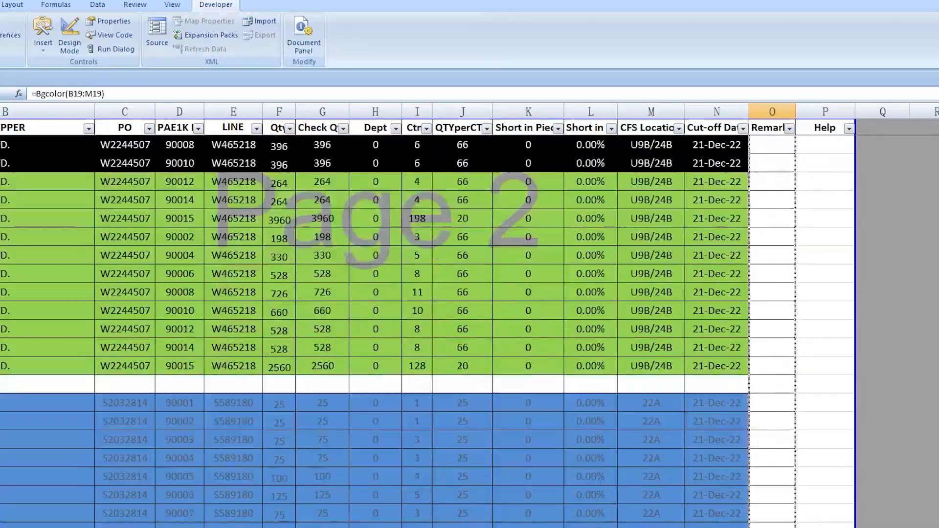
{"action": "scroll", "coordinate": [797, 412], "scroll_direction": "down", "scroll_amount": 20}
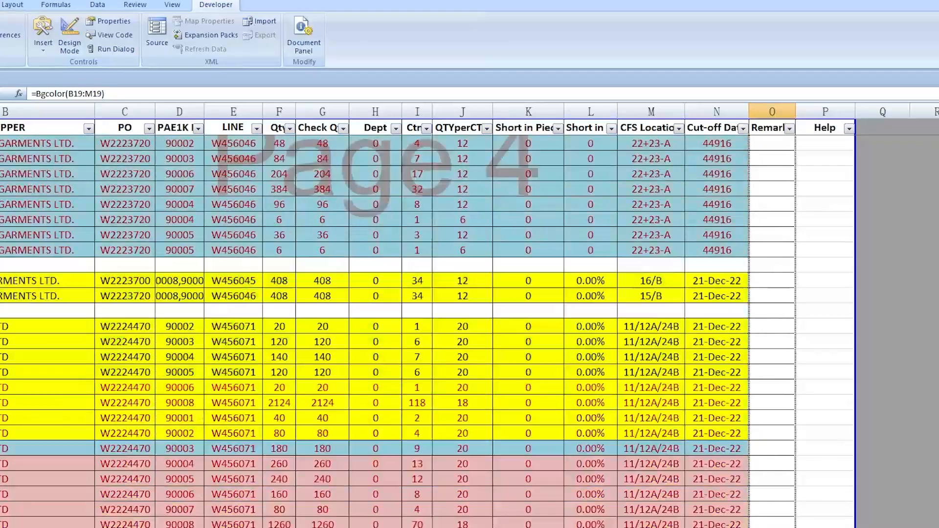
{"action": "scroll", "coordinate": [797, 412], "scroll_direction": "down", "scroll_amount": 9}
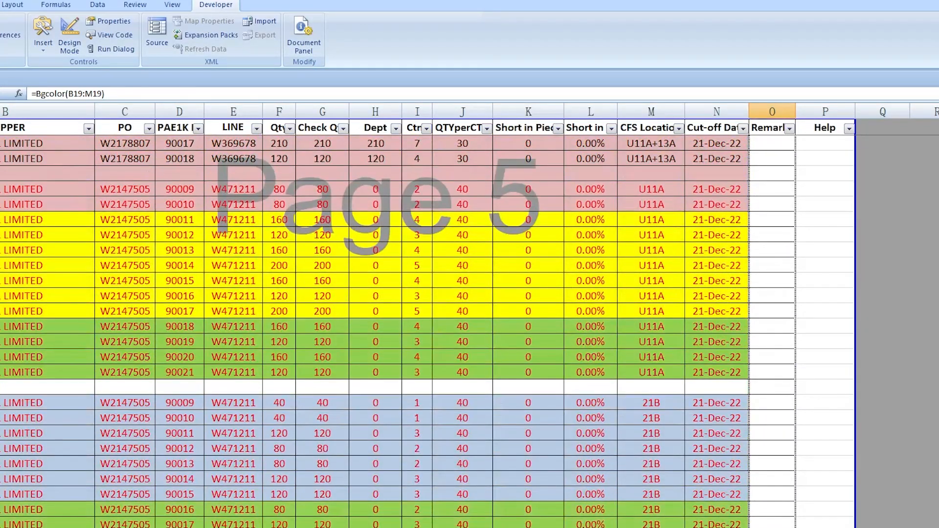
{"action": "left_click_drag", "start_coordinate": [795, 526], "coordinate": [795, 526]}
{"action": "scroll", "coordinate": [786, 473], "scroll_direction": "up", "scroll_amount": 7}
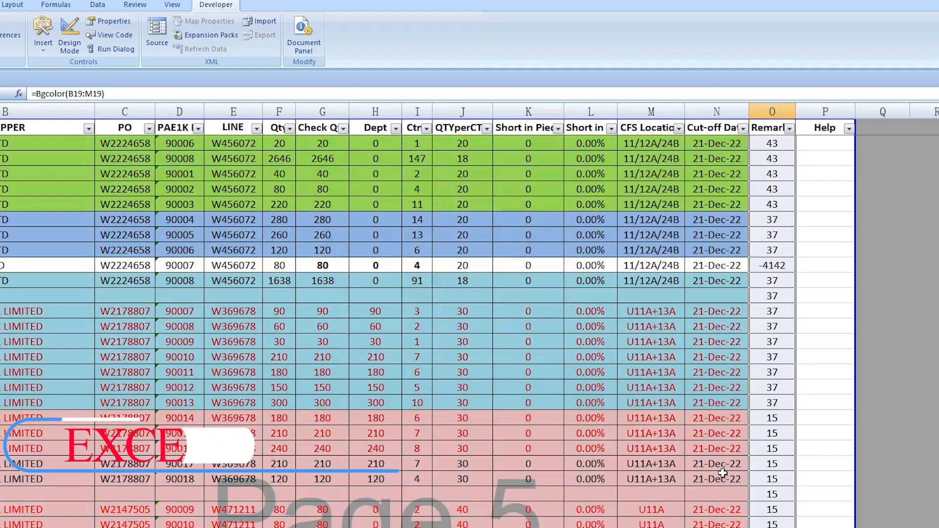
{"action": "scroll", "coordinate": [722, 474], "scroll_direction": "up", "scroll_amount": 20}
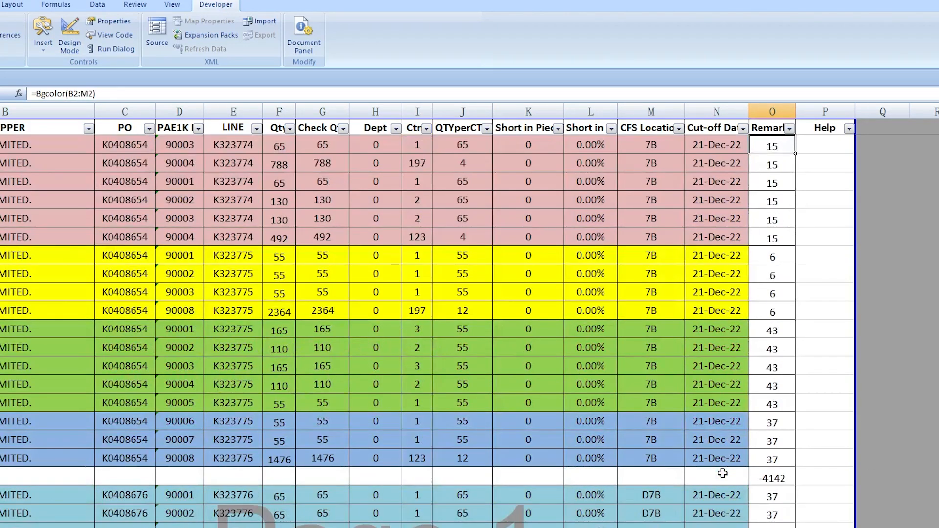
{"action": "left_click", "coordinate": [243, 233]}
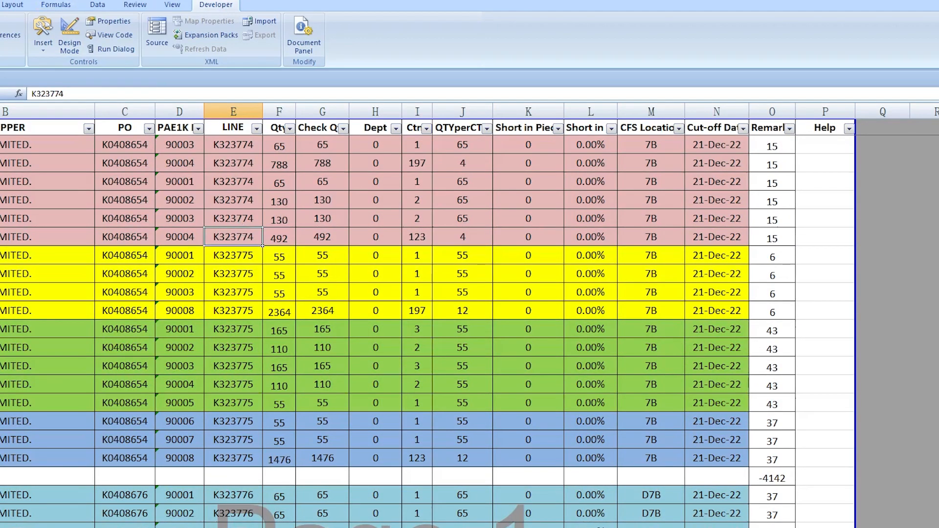
{"action": "left_click", "coordinate": [0, 4]}
{"action": "left_click", "coordinate": [233, 193]}
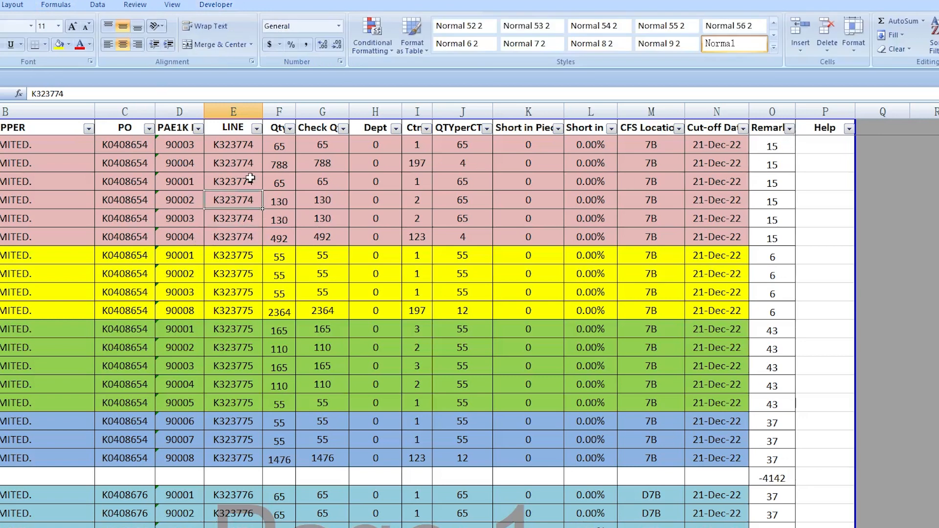
{"action": "left_click", "coordinate": [251, 179]}
Filter the Remarks column to show only rows with color index 15
{"action": "left_click", "coordinate": [790, 128]}
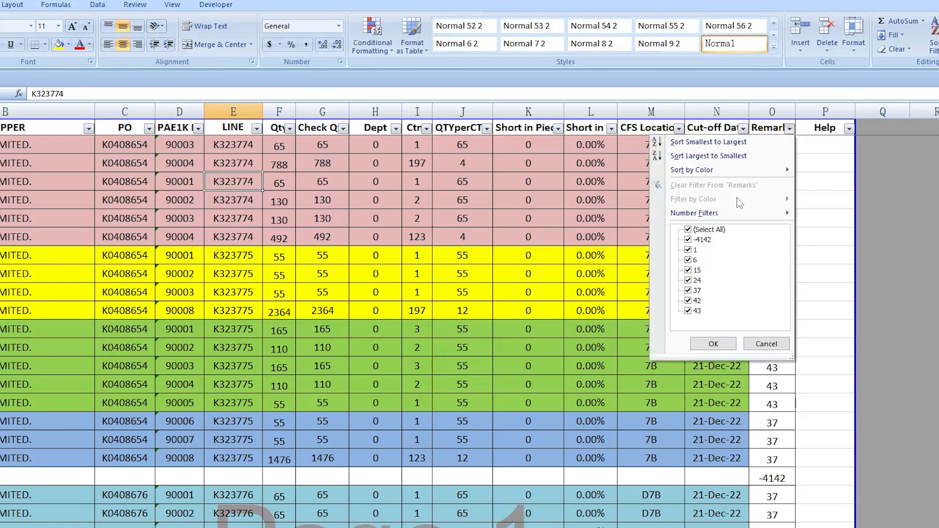
{"action": "left_click", "coordinate": [689, 230]}
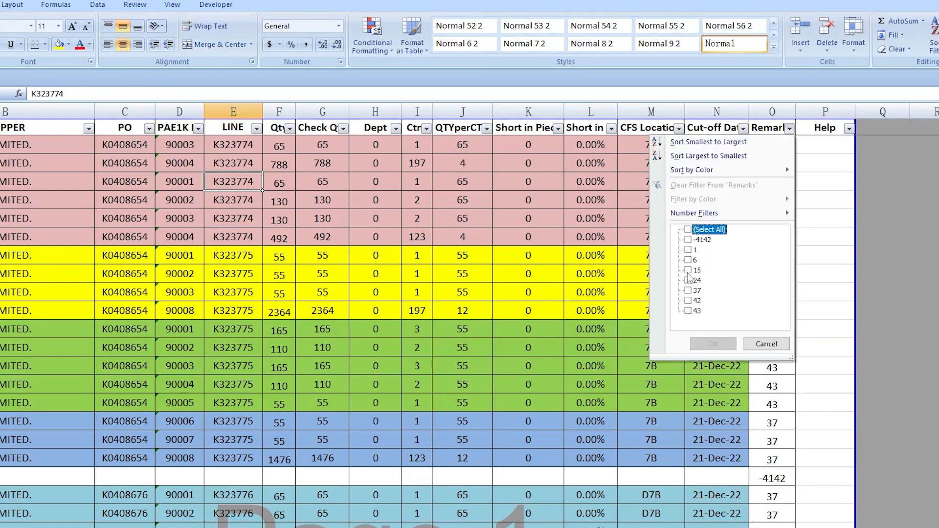
{"action": "left_click", "coordinate": [688, 270]}
{"action": "left_click", "coordinate": [714, 344]}
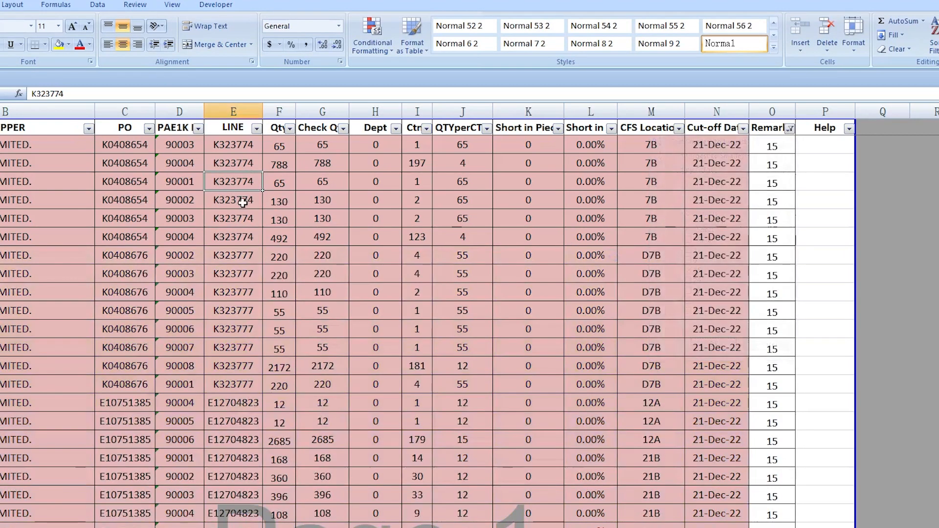
{"action": "scroll", "coordinate": [293, 221], "scroll_direction": "down", "scroll_amount": 3}
{"action": "scroll", "coordinate": [324, 237], "scroll_direction": "up", "scroll_amount": 2}
Add color index 6 to the Remarks filter and look through the filtered rows
{"action": "left_click", "coordinate": [789, 128]}
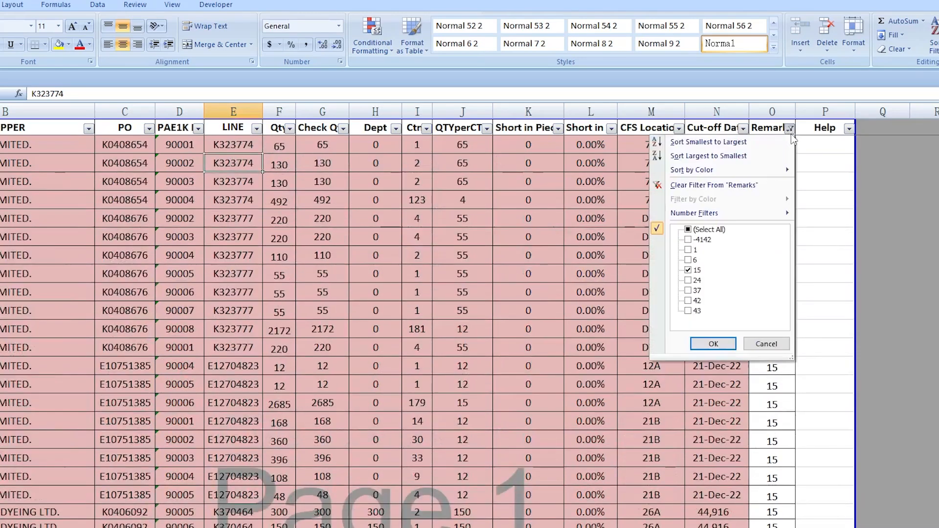
{"action": "left_click", "coordinate": [688, 259]}
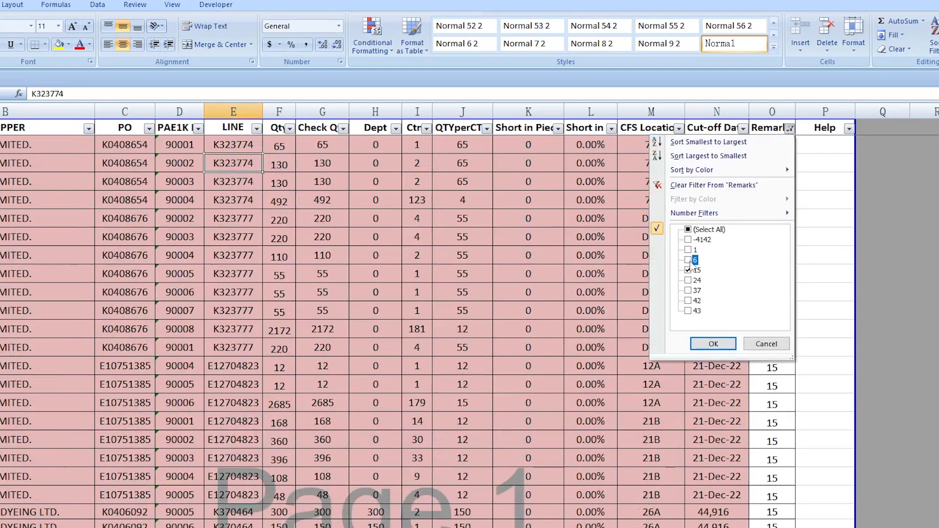
{"action": "left_click", "coordinate": [714, 343]}
{"action": "scroll", "coordinate": [318, 230], "scroll_direction": "down", "scroll_amount": 12}
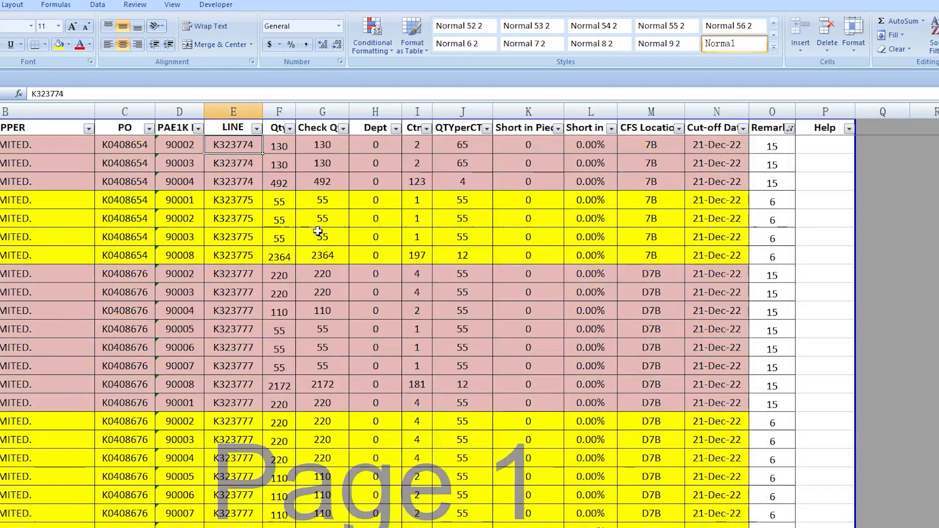
{"action": "scroll", "coordinate": [323, 235], "scroll_direction": "up", "scroll_amount": 12}
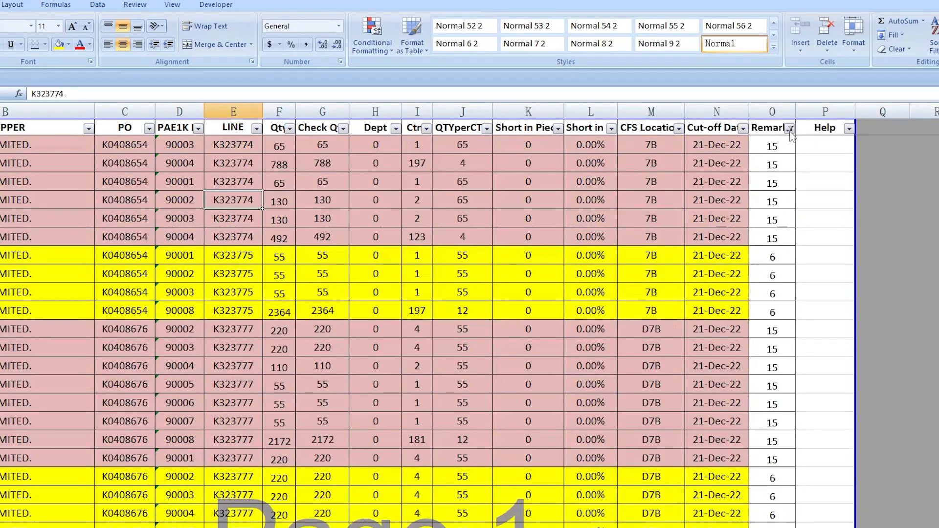
Add color index 37 to the Remarks filter and look through the filtered rows
{"action": "left_click", "coordinate": [790, 129]}
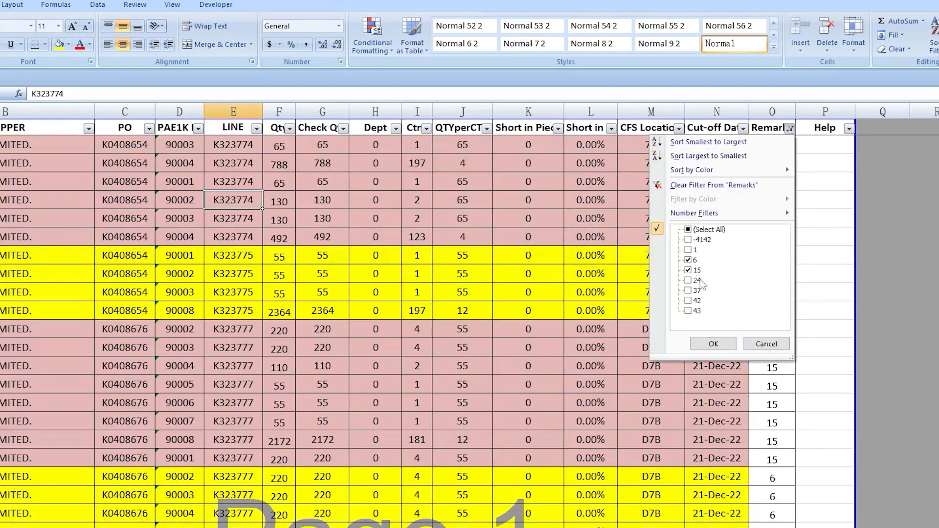
{"action": "left_click", "coordinate": [690, 292]}
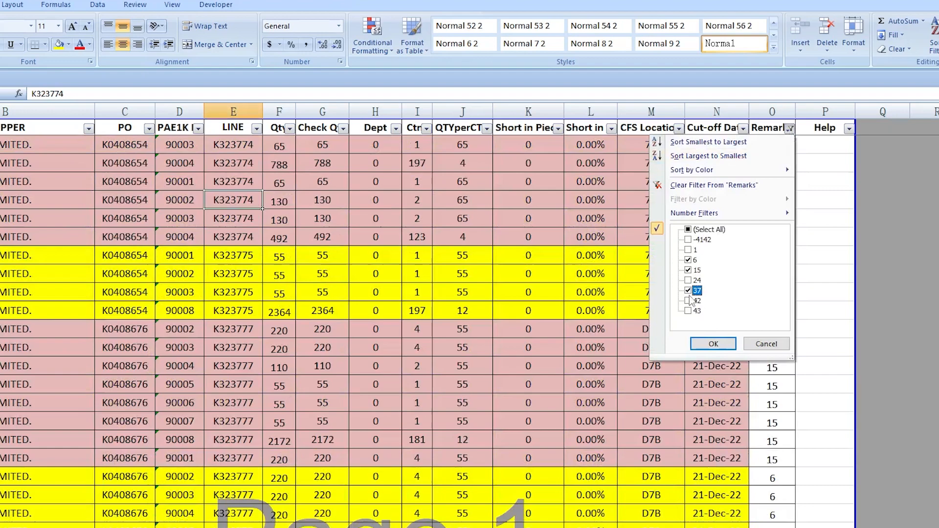
{"action": "left_click", "coordinate": [713, 344]}
{"action": "scroll", "coordinate": [337, 310], "scroll_direction": "down", "scroll_amount": 12}
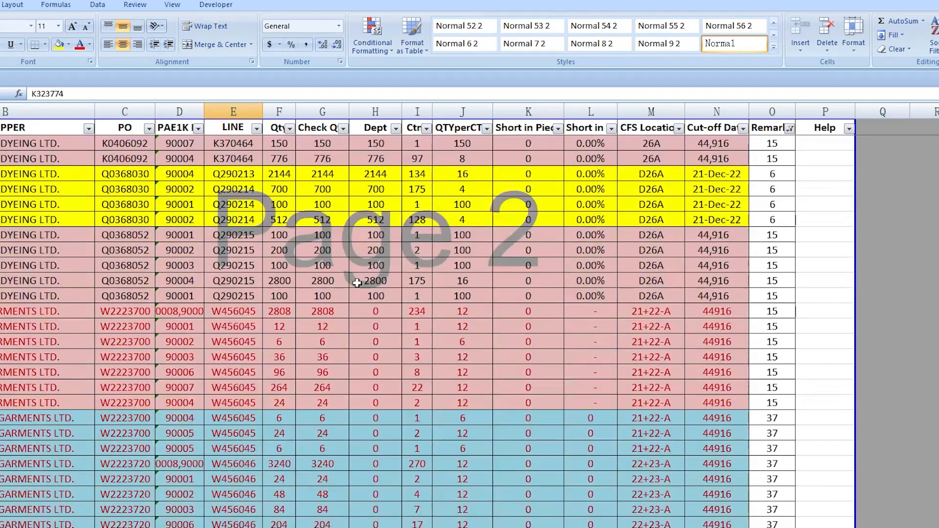
{"action": "scroll", "coordinate": [377, 297], "scroll_direction": "up", "scroll_amount": 11}
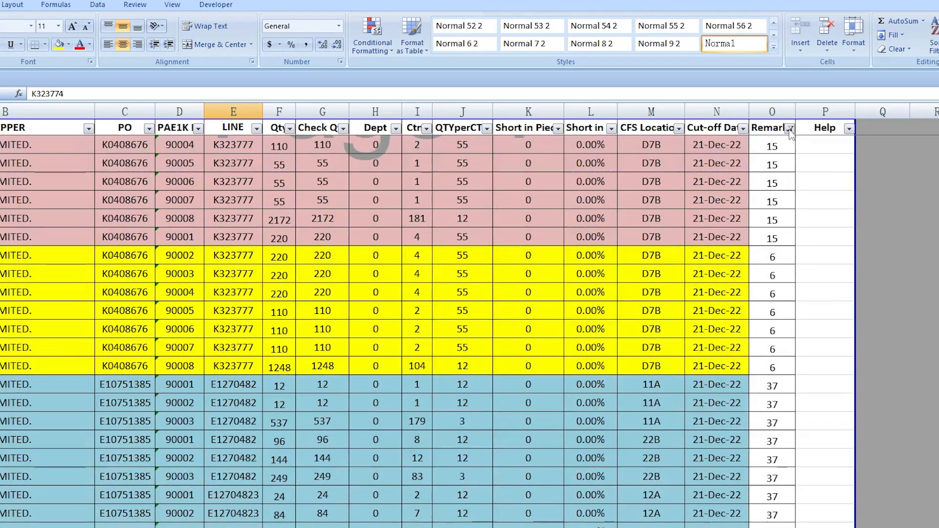
Reset the Remarks filter to include all values and return to the first data row
{"action": "left_click", "coordinate": [790, 129]}
{"action": "left_click", "coordinate": [688, 230]}
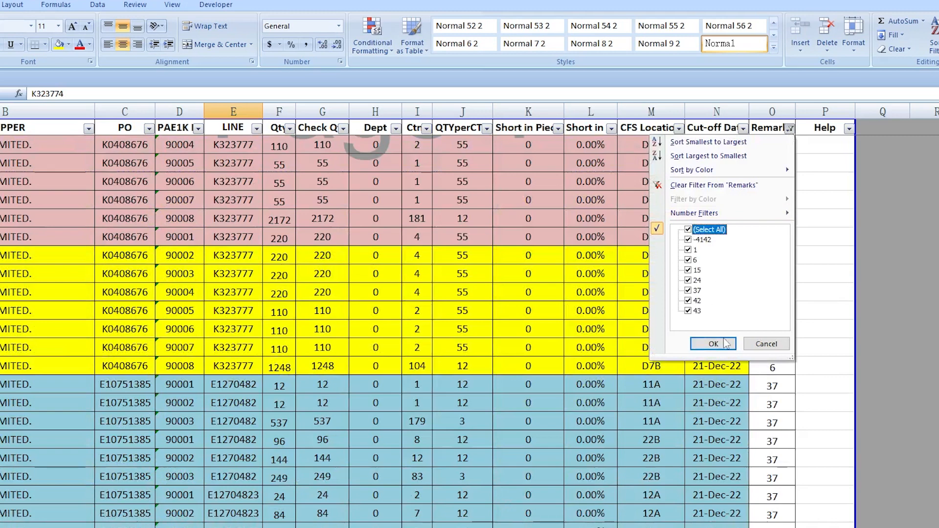
{"action": "left_click", "coordinate": [714, 344]}
{"action": "scroll", "coordinate": [462, 268], "scroll_direction": "up", "scroll_amount": 4}
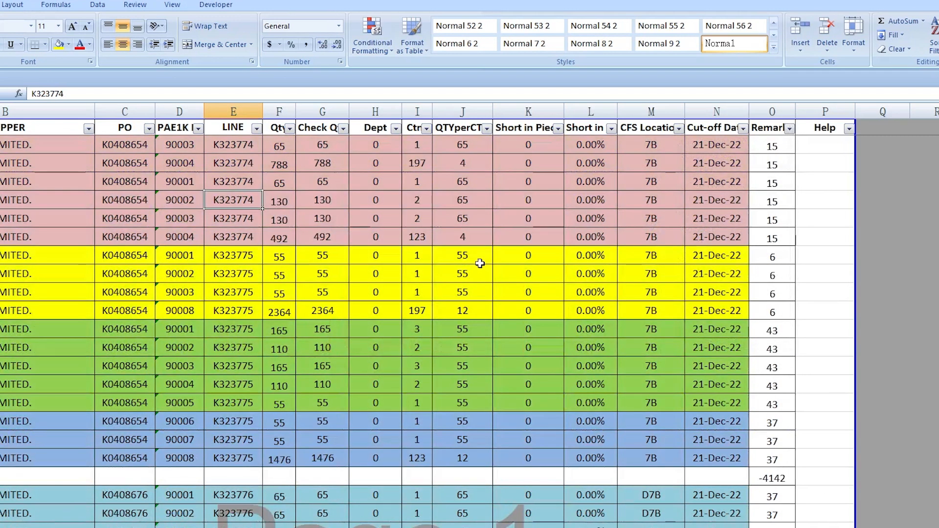
{"action": "left_click", "coordinate": [689, 198]}
{"action": "left_click", "coordinate": [760, 183]}
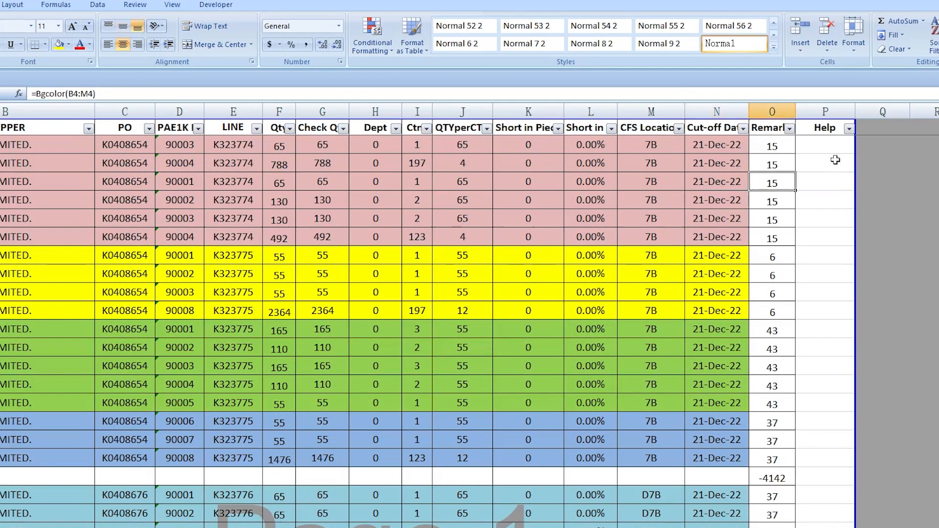
{"action": "left_click", "coordinate": [830, 150]}
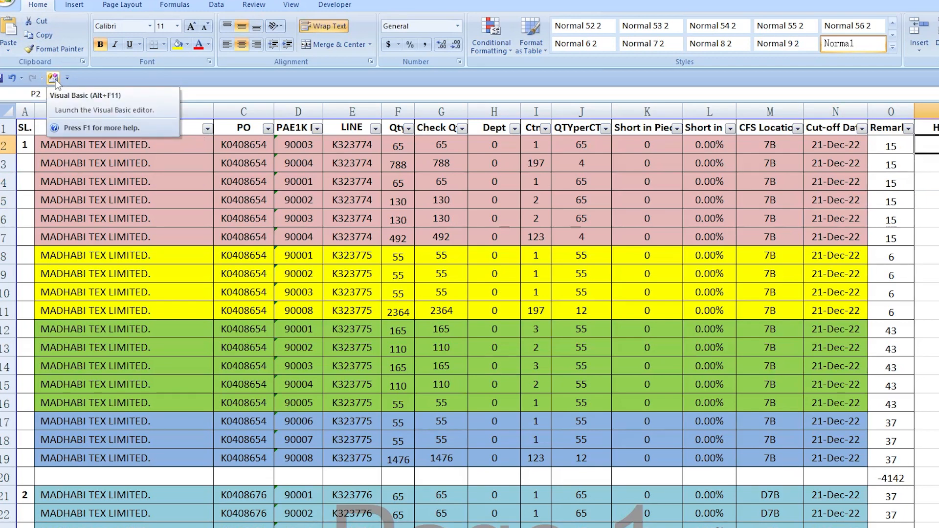
{"action": "left_click", "coordinate": [260, 290]}
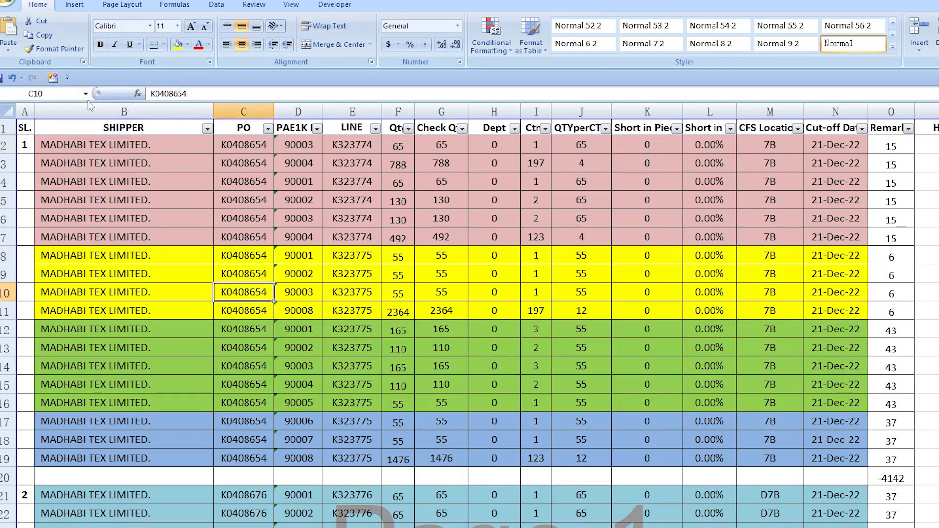
Open the Visual Basic editor and copy the entire Bgcolor function from Module1
{"action": "left_click", "coordinate": [52, 78]}
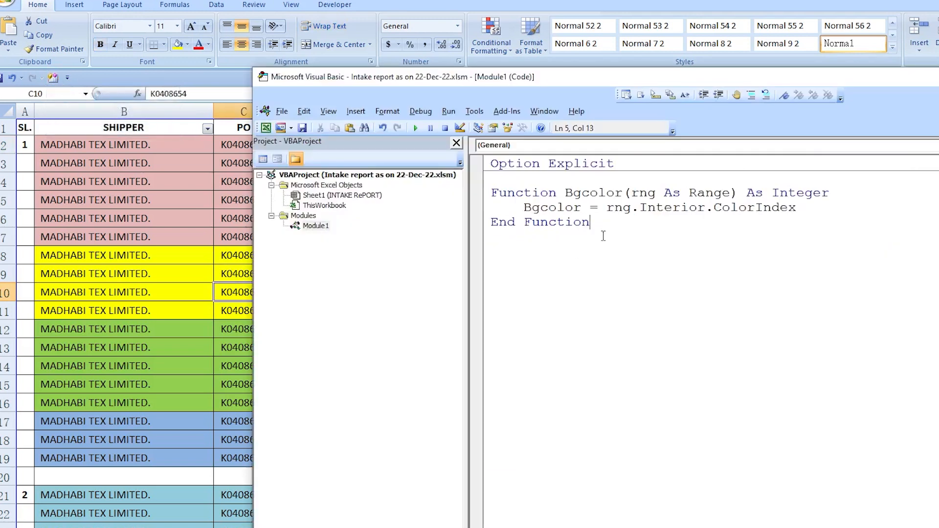
{"action": "left_click_drag", "start_coordinate": [603, 236], "coordinate": [493, 191]}
{"action": "key", "text": "ctrl+c"}
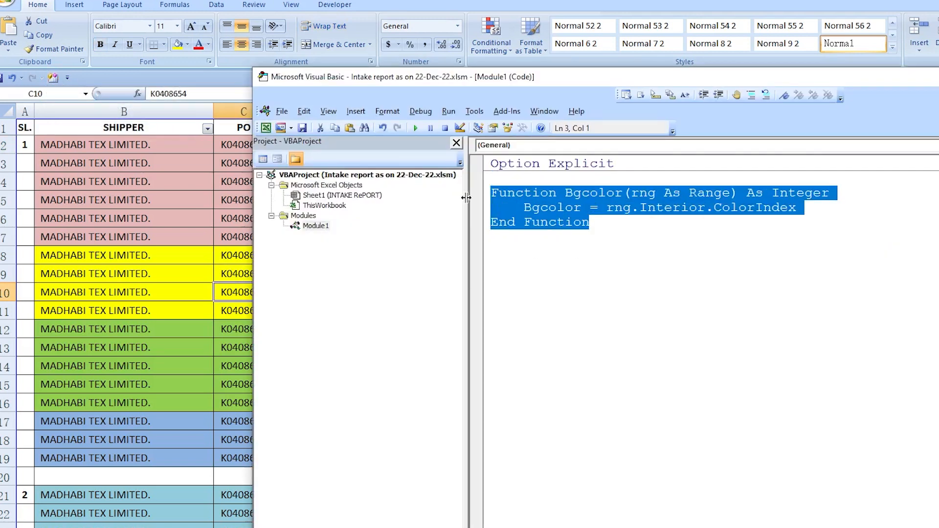
Paste a copy of the Bgcolor function below the original and rename it Fncolor in its header and return line
{"action": "left_click", "coordinate": [508, 239]}
{"action": "key", "text": "ctrl+v"}
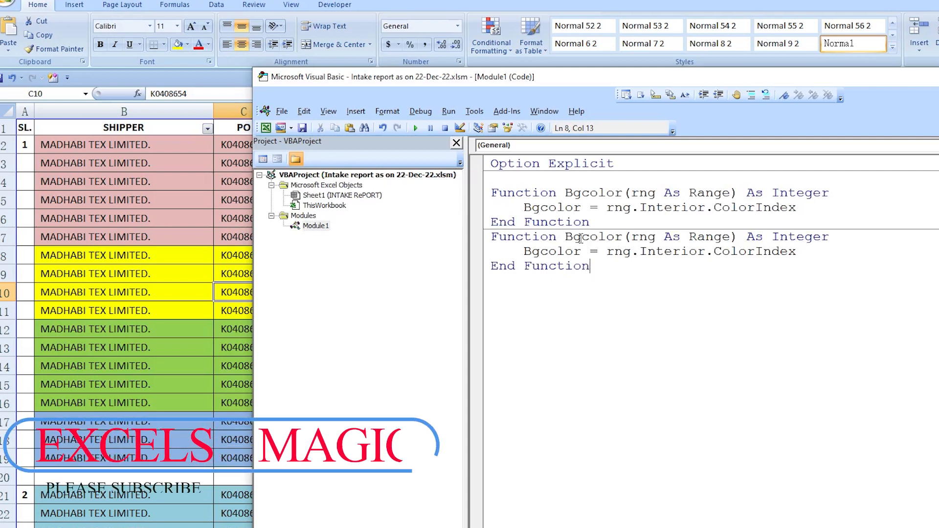
{"action": "left_click_drag", "start_coordinate": [581, 239], "coordinate": [566, 238]}
{"action": "type", "text": "Fn"}
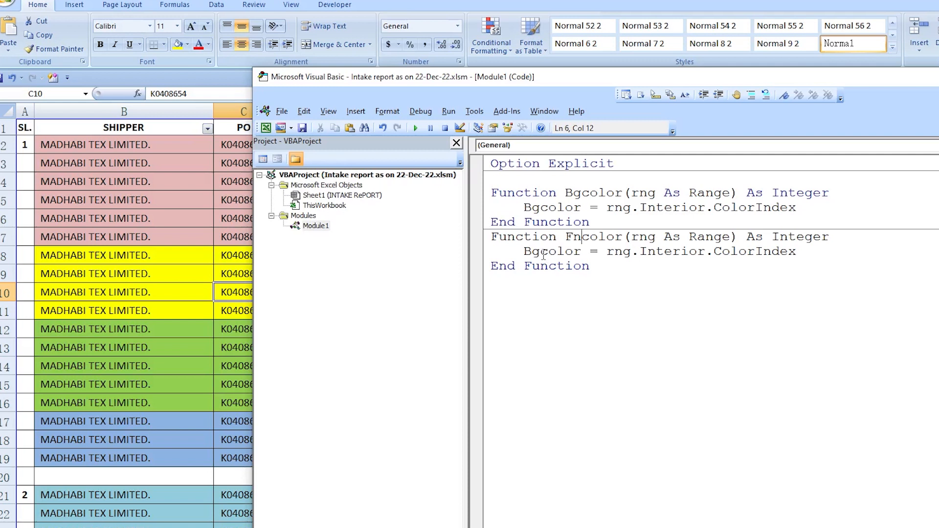
{"action": "left_click_drag", "start_coordinate": [540, 251], "coordinate": [522, 252]}
{"action": "type", "text": "f"}
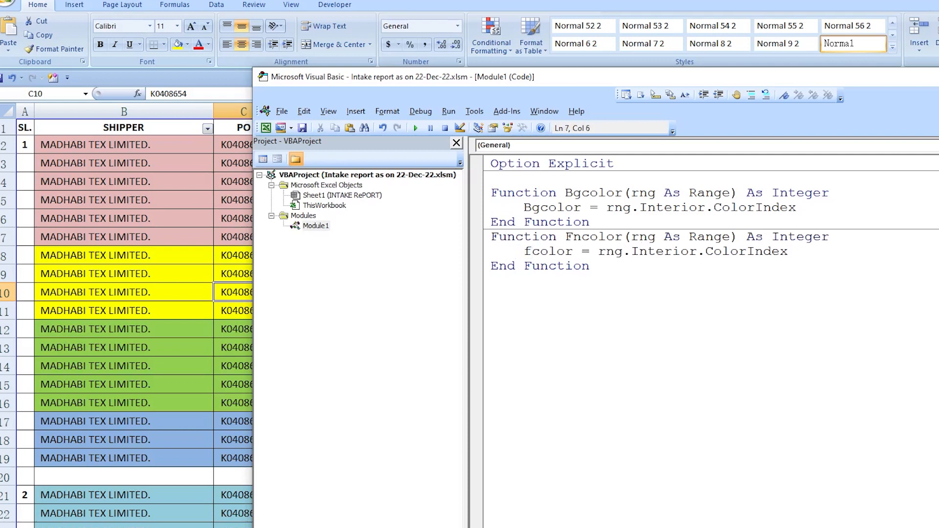
{"action": "type", "text": "n"}
Replace Interior with Font in the return line of the Fncolor function
{"action": "left_click_drag", "start_coordinate": [704, 252], "coordinate": [642, 253]}
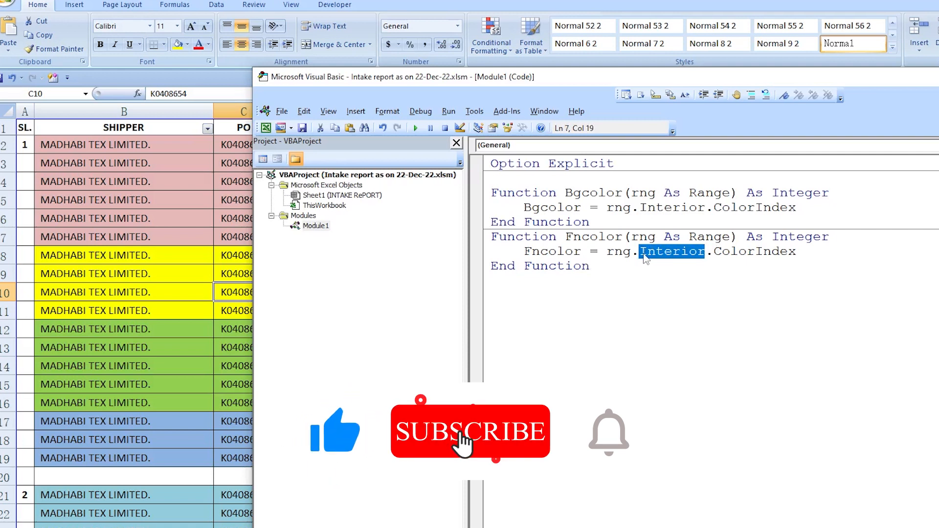
{"action": "type", "text": "font"}
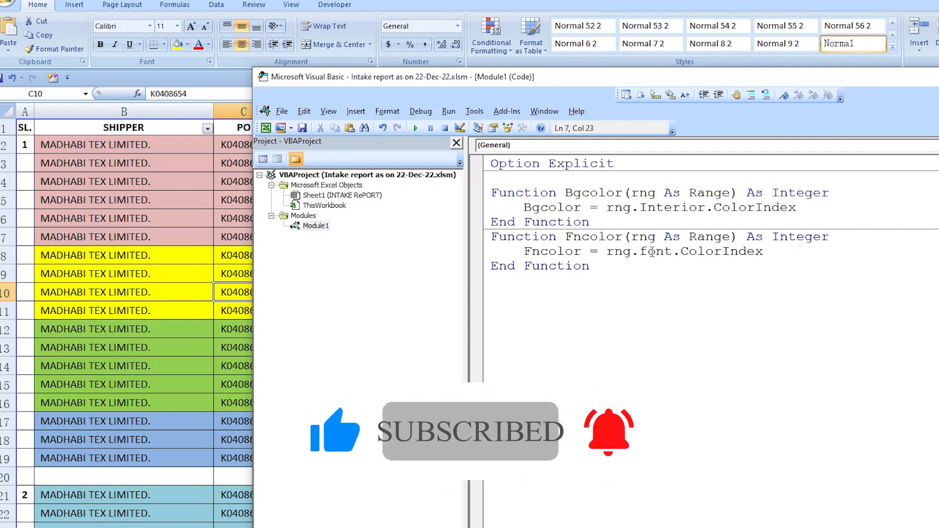
{"action": "left_click", "coordinate": [665, 280]}
{"action": "left_click", "coordinate": [655, 253]}
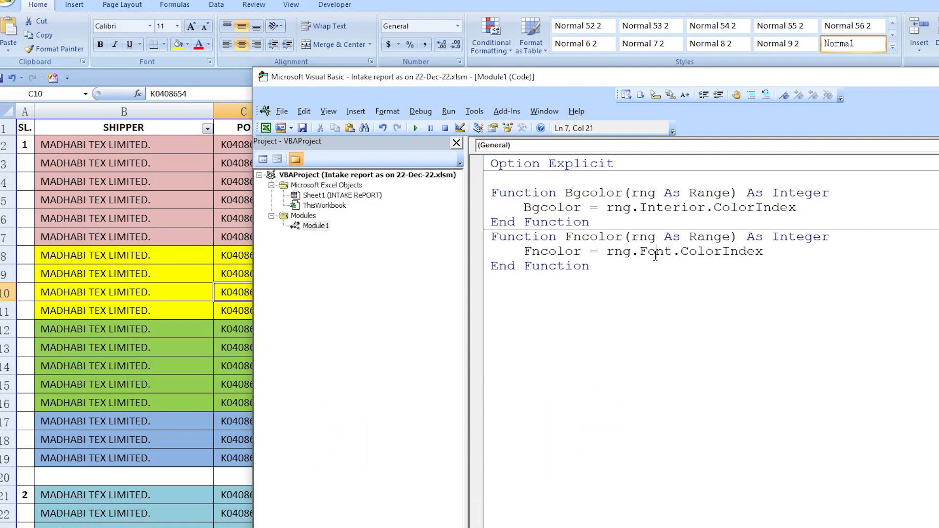
Return to the worksheet and enter =Fncolor(B2:N2) in cell P2 of the Help column
{"action": "left_click", "coordinate": [245, 271]}
{"action": "left_click", "coordinate": [891, 149]}
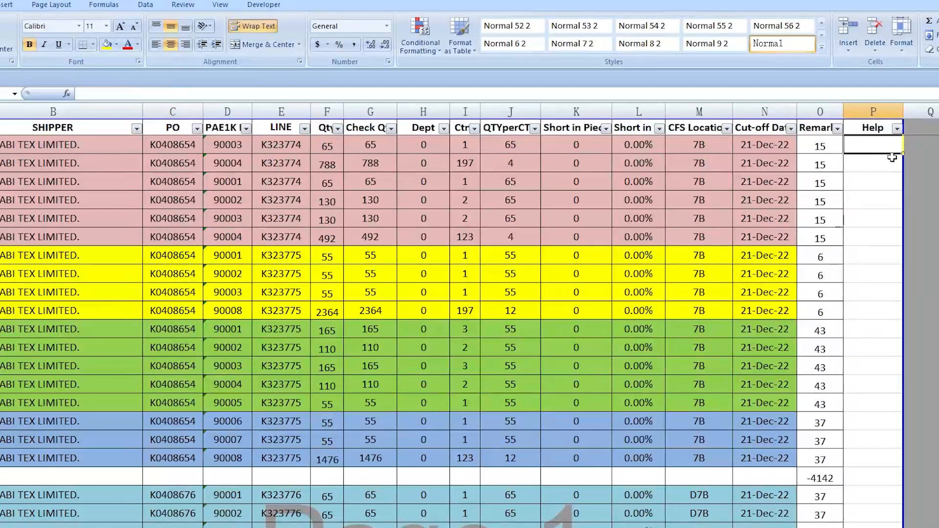
{"action": "type", "text": "=fo"}
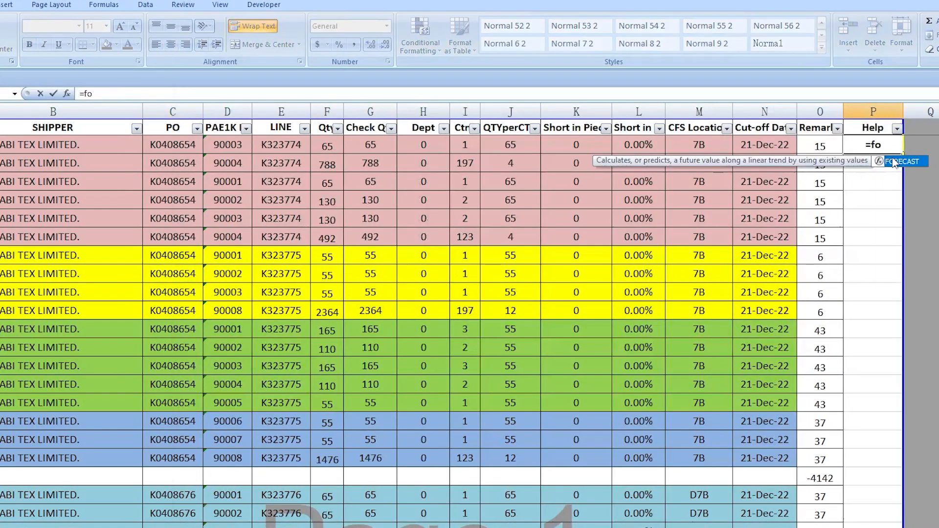
{"action": "key", "text": "BackSpace"}
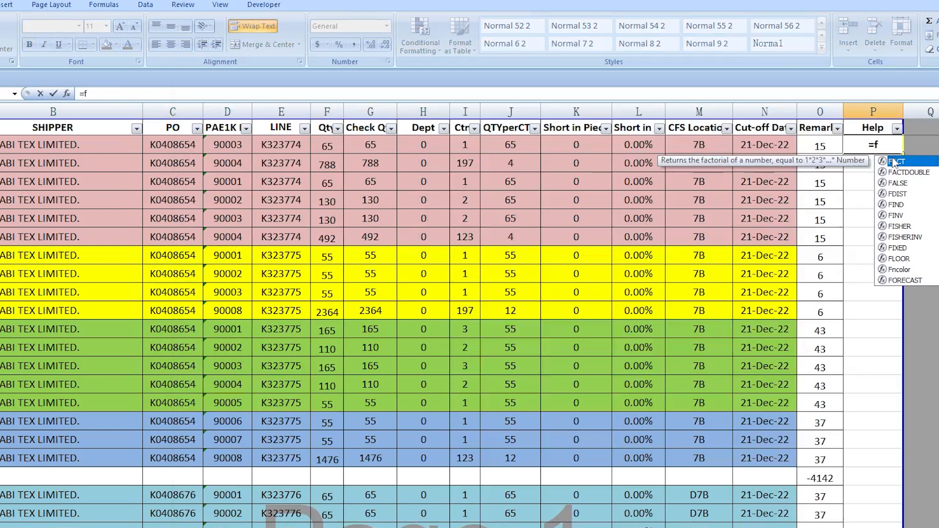
{"action": "type", "text": "n"}
{"action": "double_click", "coordinate": [892, 157]}
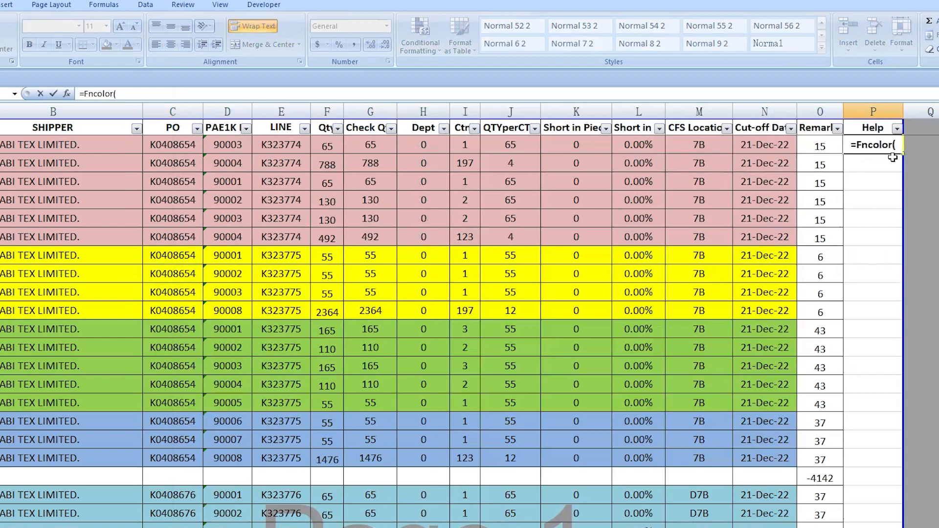
{"action": "left_click_drag", "start_coordinate": [93, 146], "coordinate": [747, 146]}
{"action": "type", "text": ")"}
{"action": "key", "text": "ctrl+Return"}
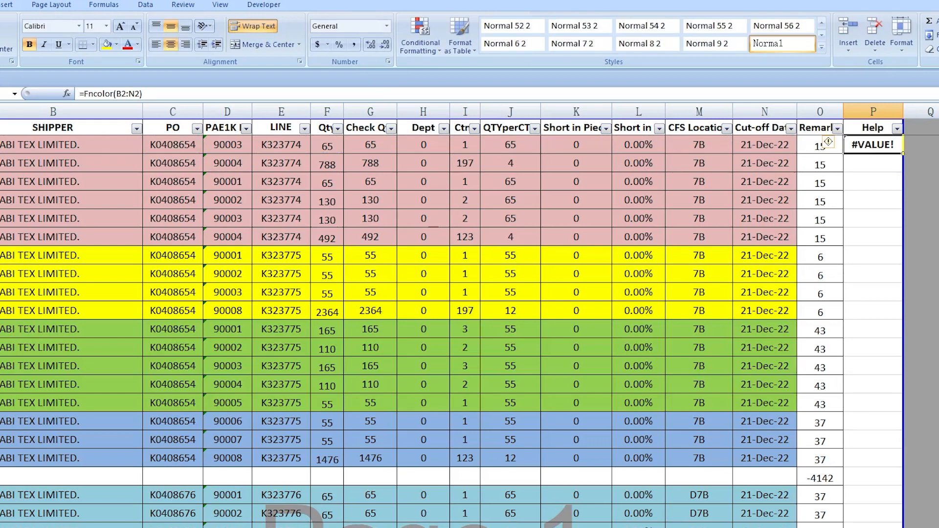
Check the Fncolor code in the Visual Basic editor and re-enter the existing formula in P2
{"action": "key", "text": "alt+F11"}
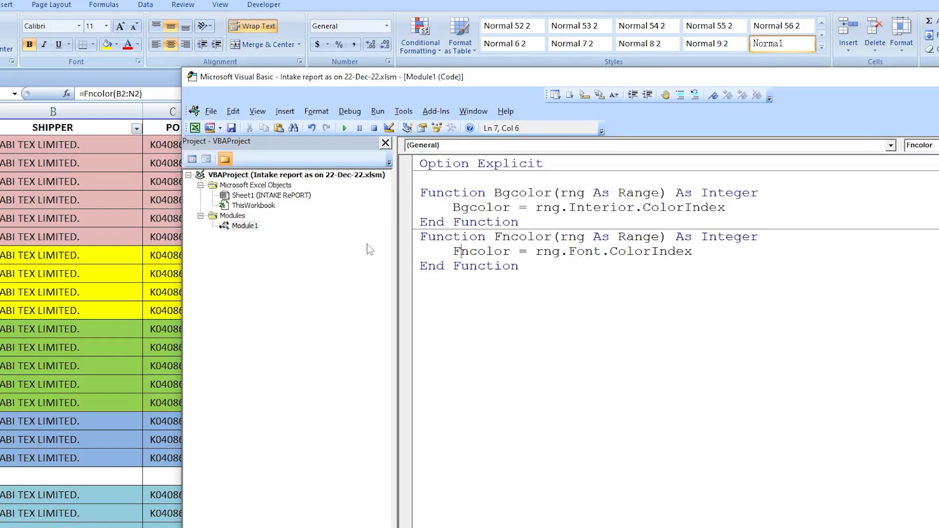
{"action": "left_click", "coordinate": [155, 239]}
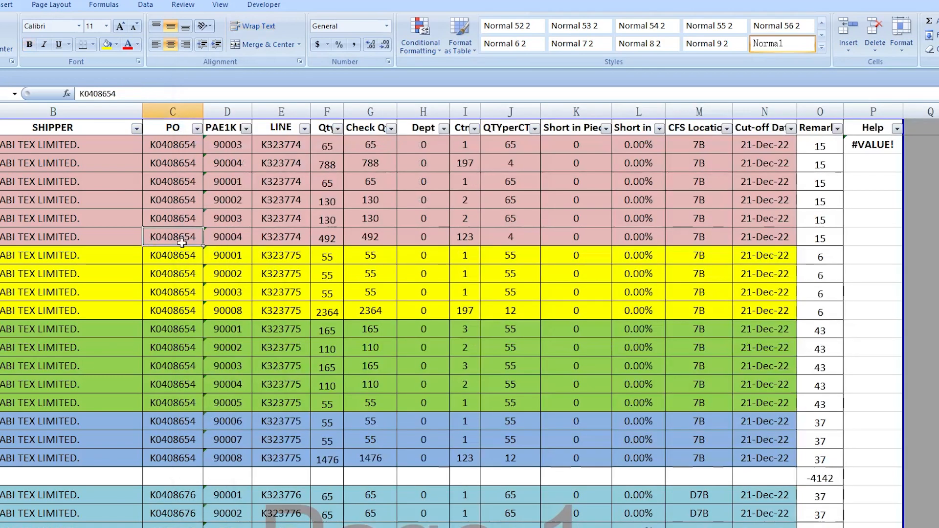
{"action": "double_click", "coordinate": [882, 147]}
{"action": "key", "text": "Return"}
Shorten the Fncolor argument in P2 to the single cell B2
{"action": "left_click", "coordinate": [862, 150]}
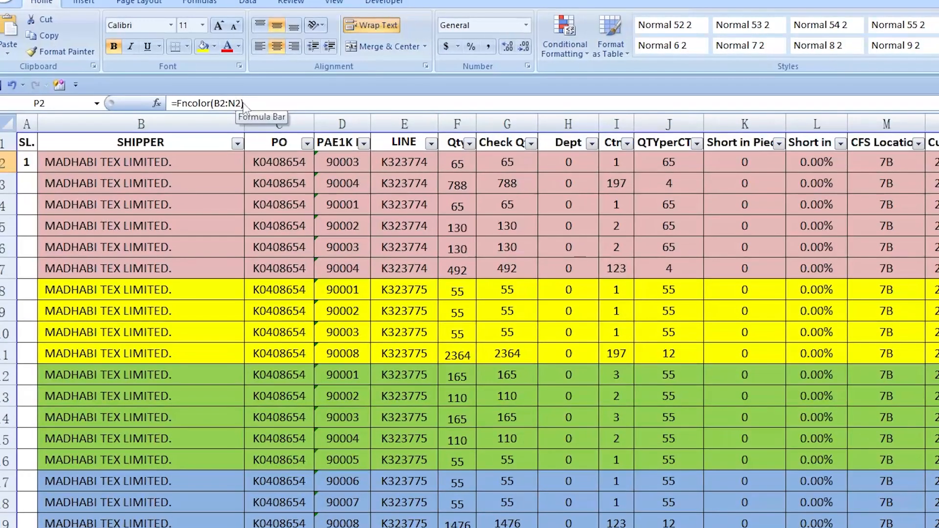
{"action": "left_click", "coordinate": [238, 103]}
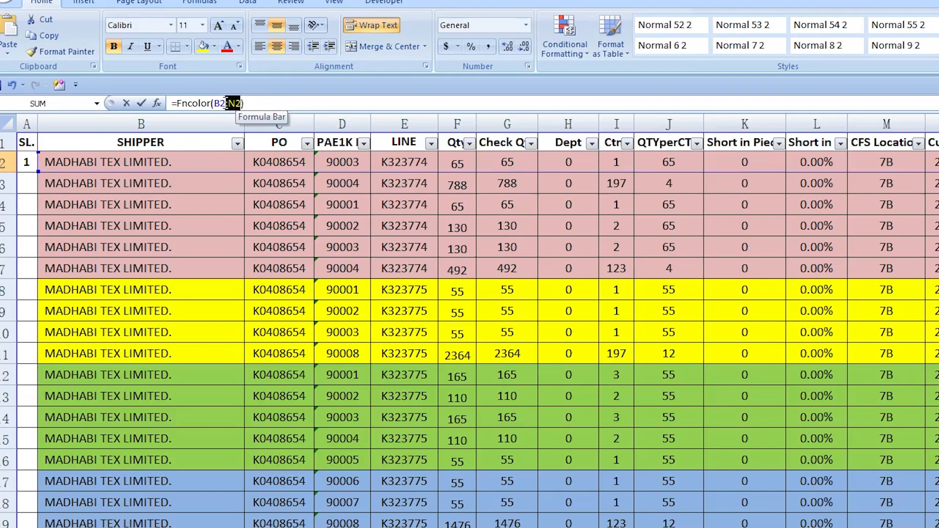
{"action": "key", "text": "Delete"}
{"action": "key", "text": "Delete"}
{"action": "type", "text": ")"}
{"action": "key", "text": "Return"}
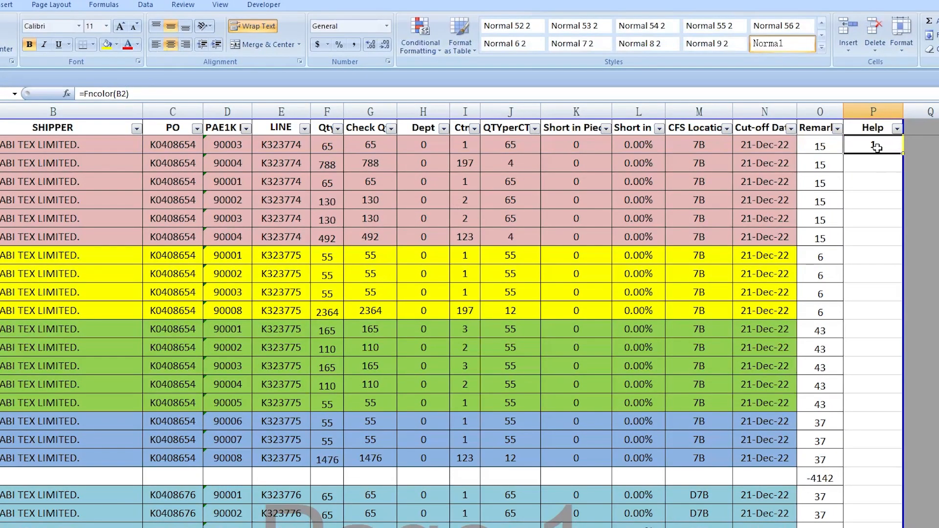
Change the argument of the formula in P2 so it reads =Fncolor(E2)
{"action": "left_click", "coordinate": [280, 150]}
{"action": "left_click", "coordinate": [864, 143]}
{"action": "double_click", "coordinate": [124, 93]}
{"action": "key", "text": "BackSpace"}
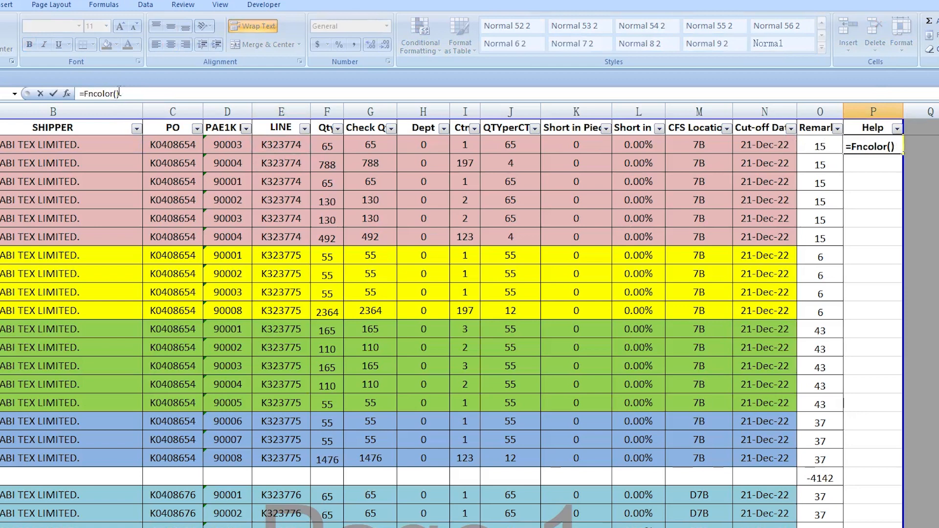
{"action": "left_click", "coordinate": [288, 149]}
{"action": "key", "text": "Return"}
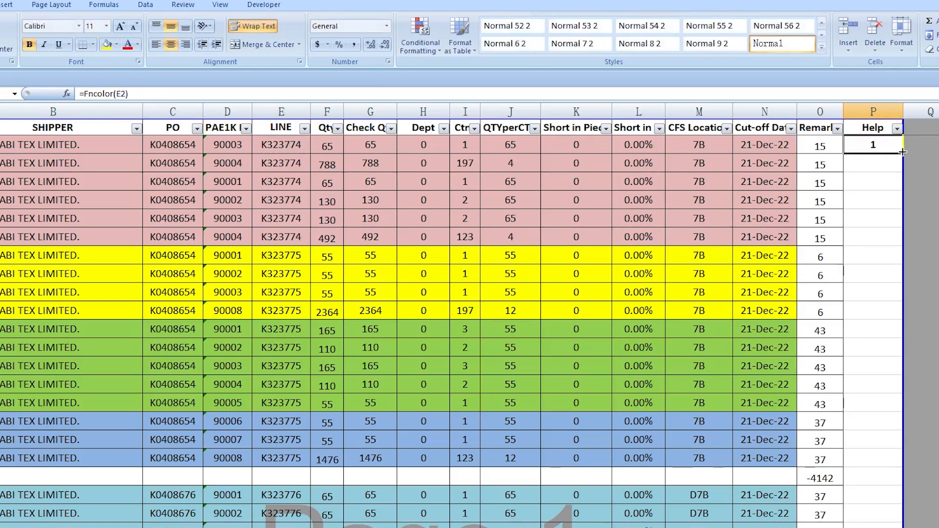
Fill the Fncolor formula down the whole Help column and look through the filled rows
{"action": "left_click_drag", "start_coordinate": [903, 152], "coordinate": [899, 168]}
{"action": "double_click", "coordinate": [902, 172]}
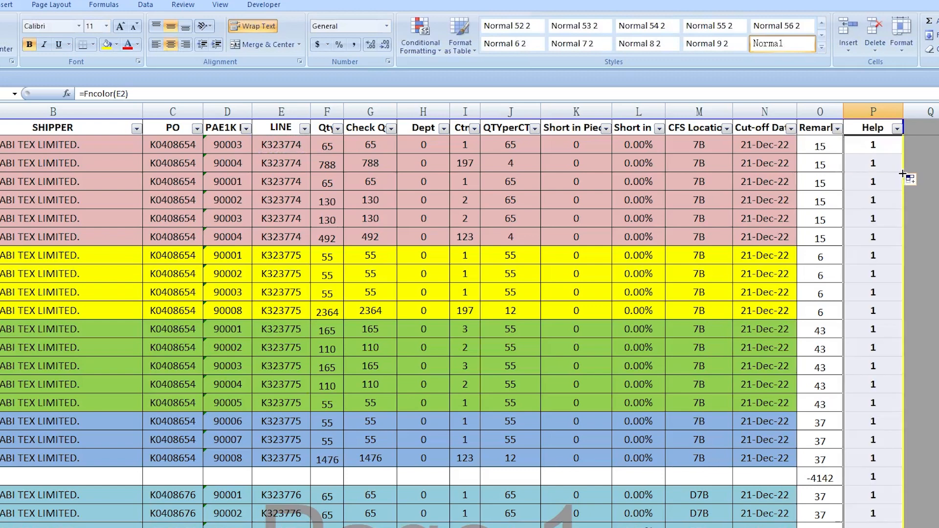
{"action": "scroll", "coordinate": [869, 249], "scroll_direction": "down", "scroll_amount": 10}
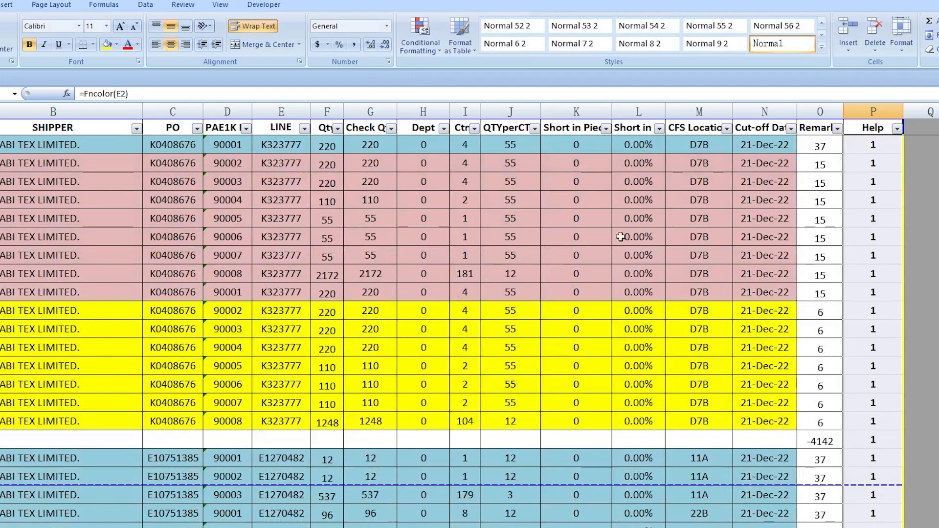
{"action": "left_click", "coordinate": [861, 274]}
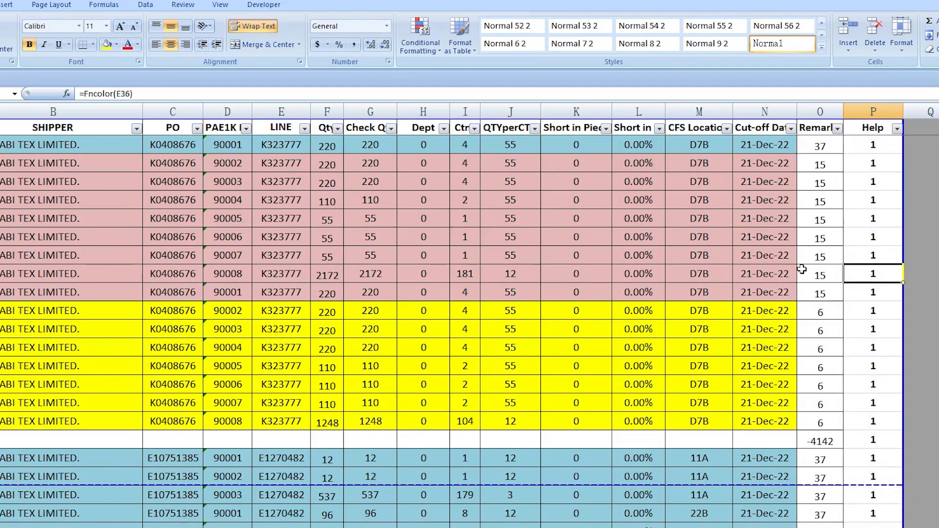
{"action": "scroll", "coordinate": [802, 266], "scroll_direction": "down", "scroll_amount": 9}
{"action": "scroll", "coordinate": [814, 349], "scroll_direction": "up", "scroll_amount": 5}
{"action": "scroll", "coordinate": [813, 349], "scroll_direction": "up", "scroll_amount": 5}
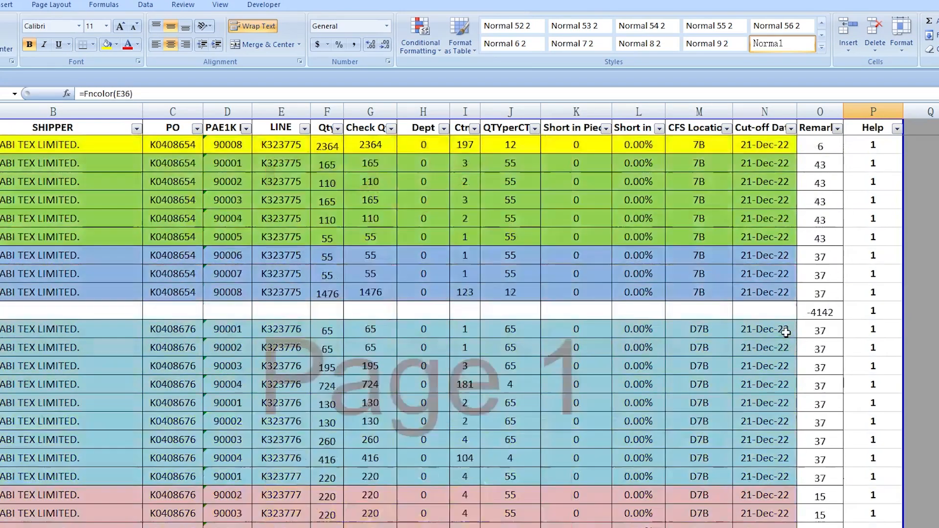
Set the font color of the LINE values in E2:E7 to the standard red
{"action": "left_click", "coordinate": [284, 177]}
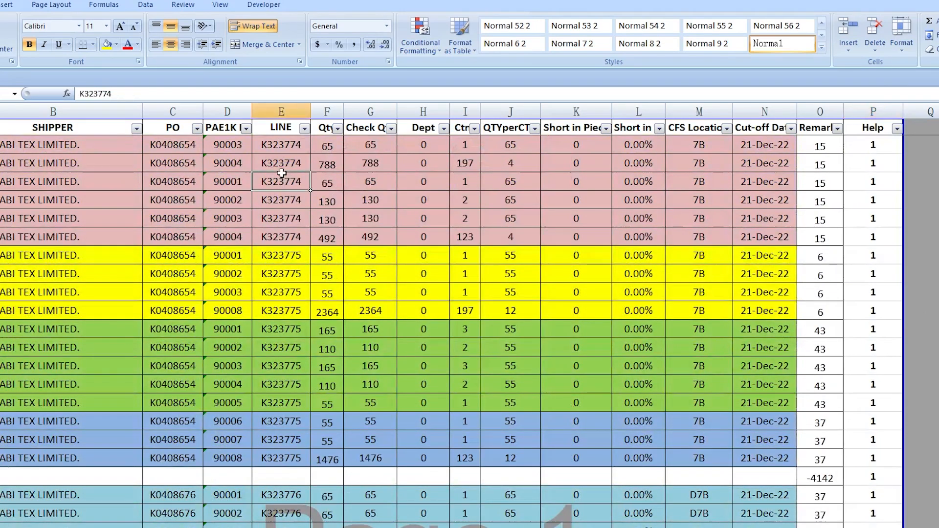
{"action": "left_click_drag", "start_coordinate": [282, 145], "coordinate": [283, 240]}
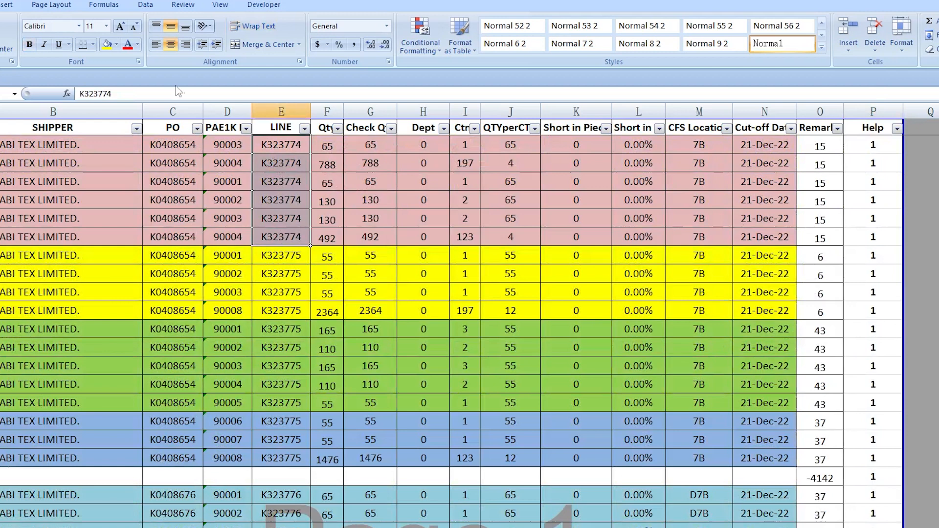
{"action": "left_click", "coordinate": [137, 45]}
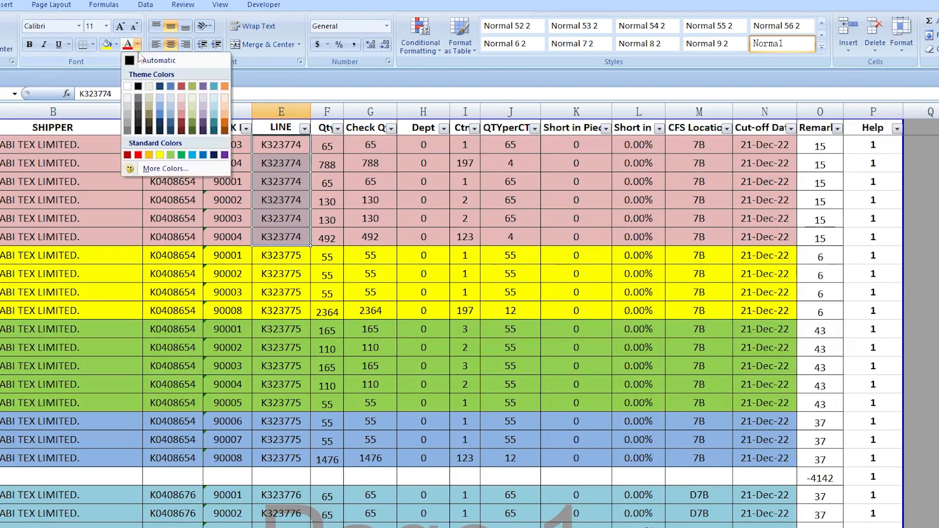
{"action": "left_click", "coordinate": [139, 155]}
{"action": "left_click", "coordinate": [292, 188]}
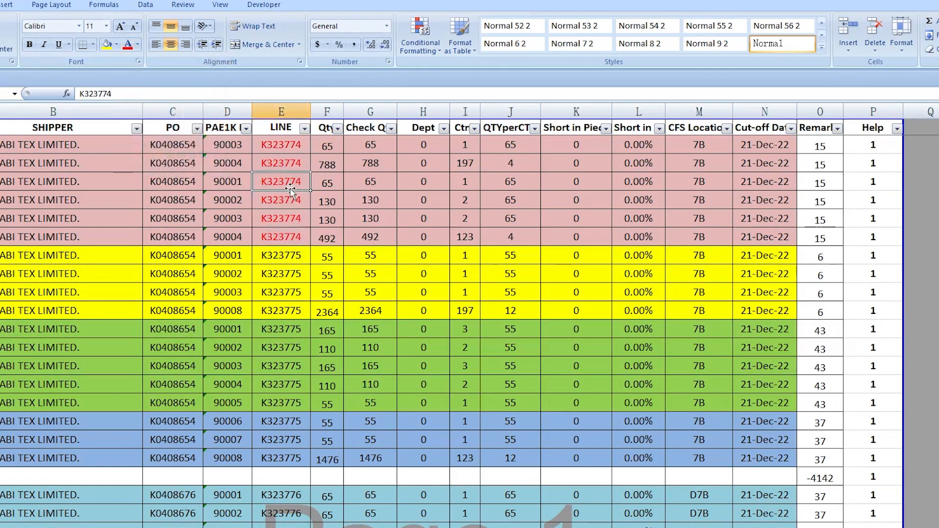
Recalculate the Help column by re-entering the formula in P5 and then across P2:P13
{"action": "double_click", "coordinate": [877, 196]}
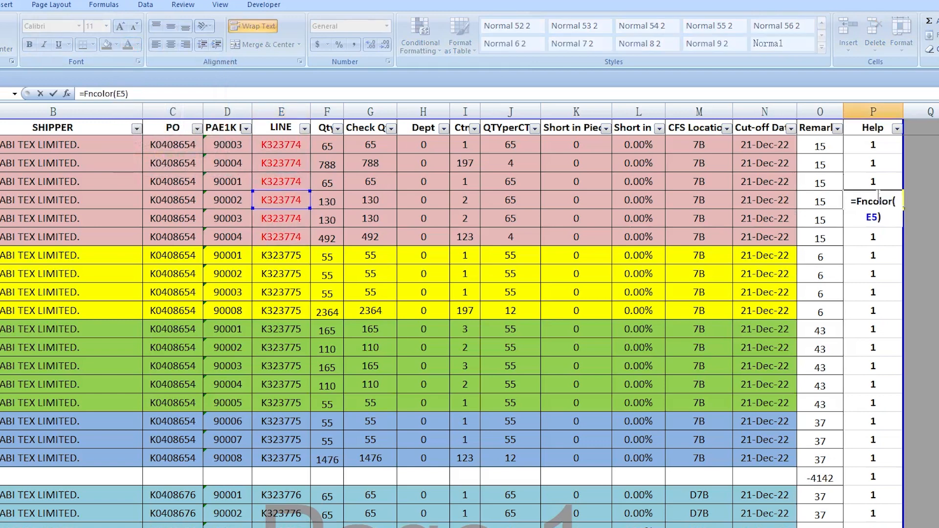
{"action": "key", "text": "ctrl+Return"}
{"action": "left_click_drag", "start_coordinate": [876, 145], "coordinate": [868, 335]}
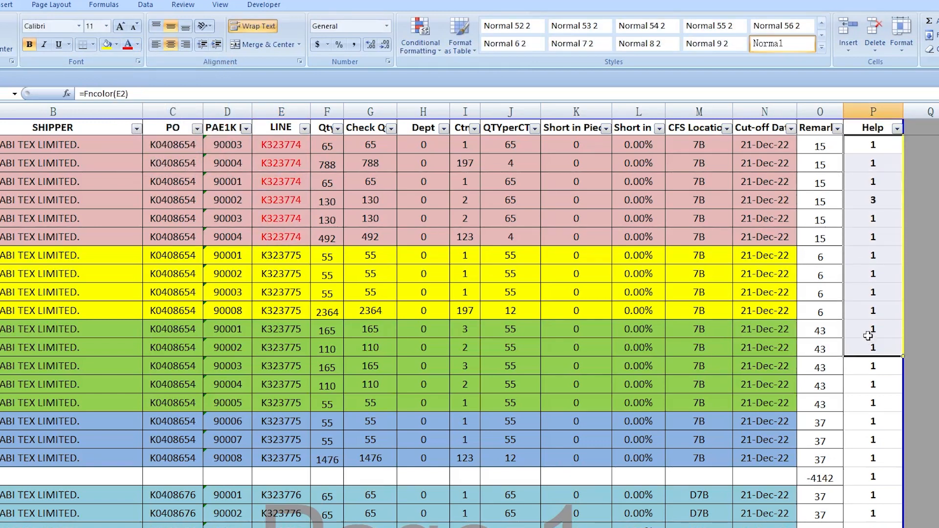
{"action": "key", "text": "F2"}
{"action": "key", "text": "ctrl+Return"}
{"action": "left_click", "coordinate": [291, 256]}
{"action": "left_click", "coordinate": [874, 218]}
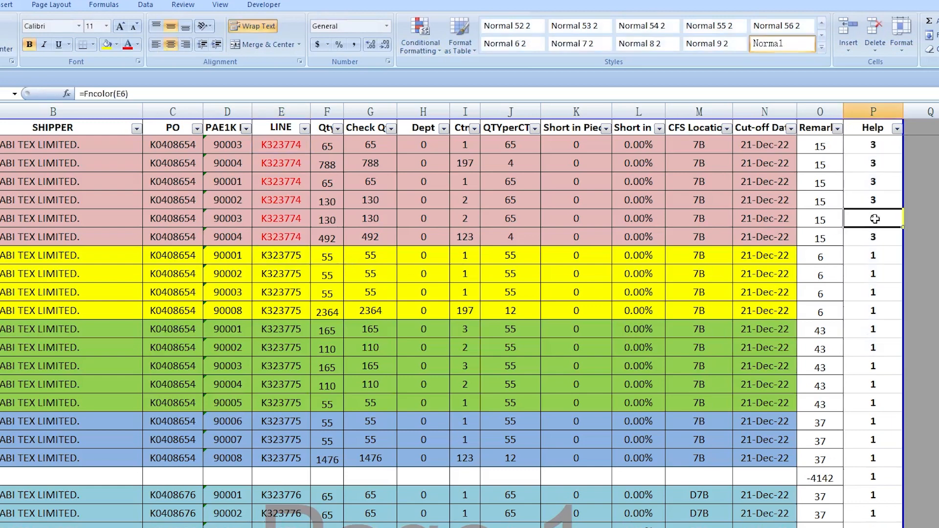
Examine the font color indexes down the Help column and compare them with the Remarks formula and the LINE text
{"action": "scroll", "coordinate": [875, 218], "scroll_direction": "down", "scroll_amount": 6}
{"action": "scroll", "coordinate": [891, 264], "scroll_direction": "down", "scroll_amount": 20}
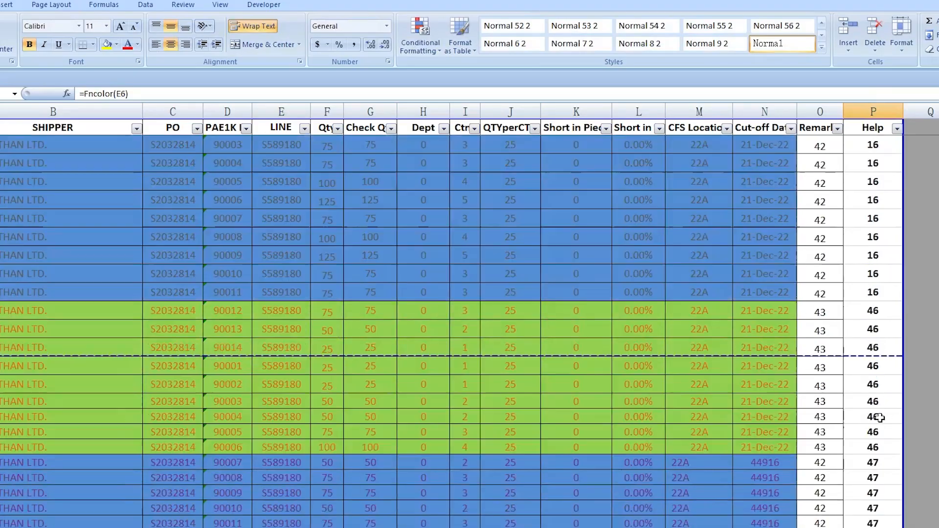
{"action": "scroll", "coordinate": [879, 372], "scroll_direction": "down", "scroll_amount": 20}
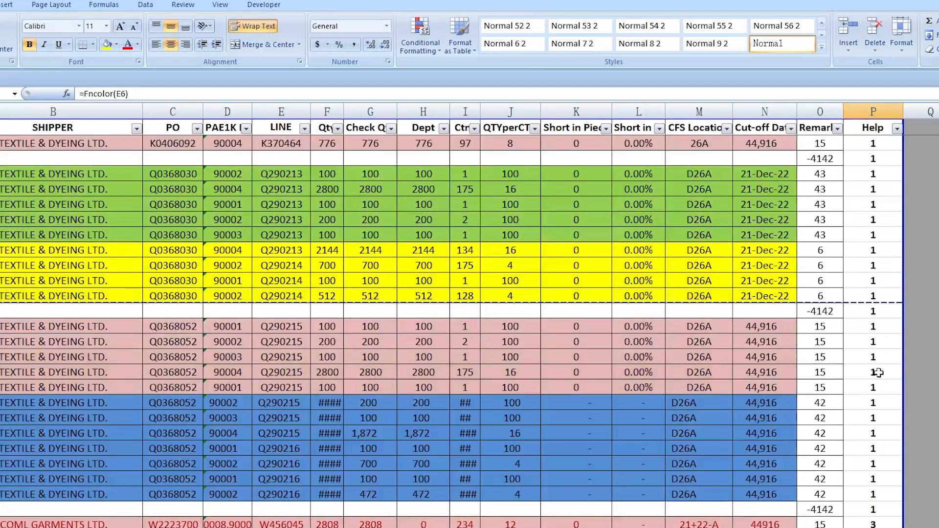
{"action": "scroll", "coordinate": [874, 447], "scroll_direction": "down", "scroll_amount": 13}
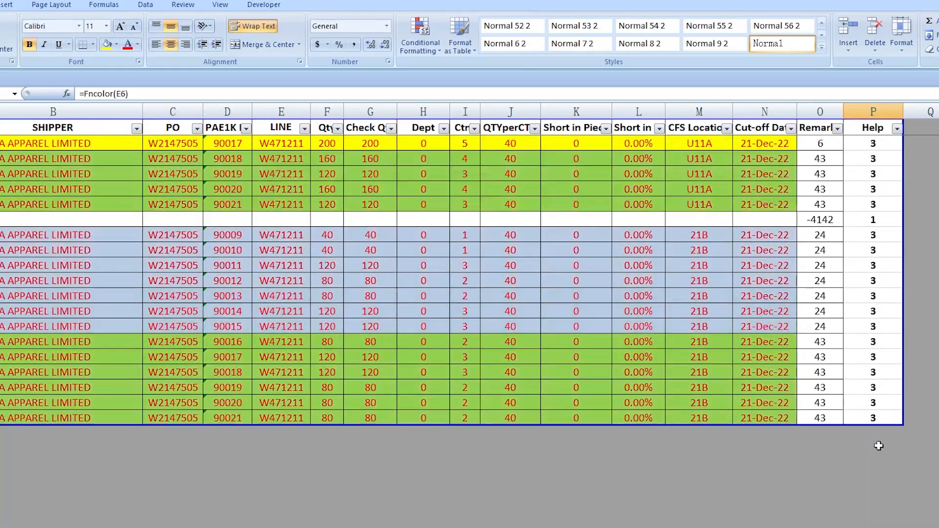
{"action": "scroll", "coordinate": [873, 447], "scroll_direction": "up", "scroll_amount": 6}
{"action": "scroll", "coordinate": [453, 331], "scroll_direction": "up", "scroll_amount": 20}
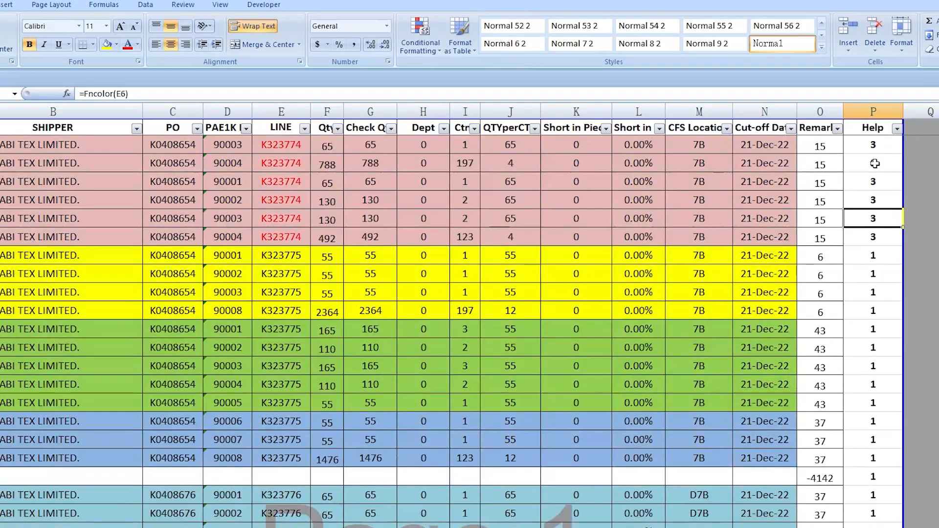
{"action": "left_click", "coordinate": [817, 171]}
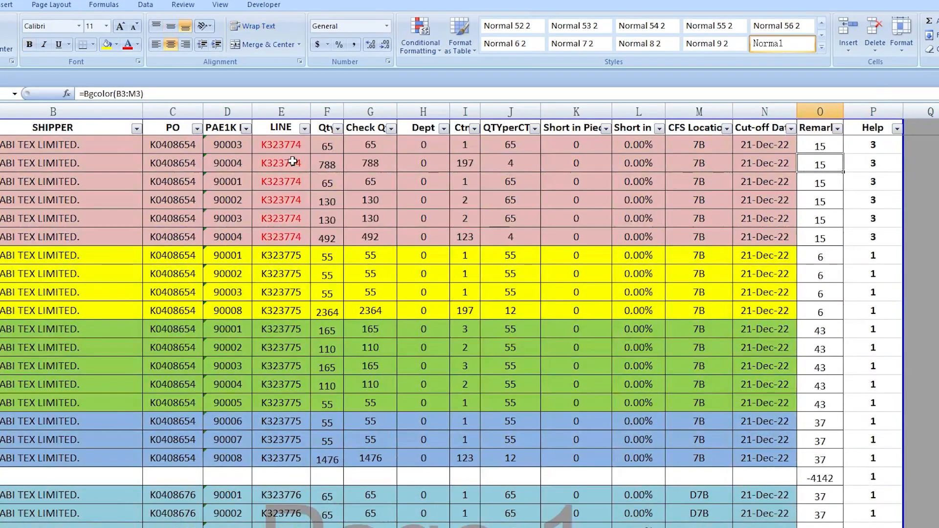
{"action": "left_click", "coordinate": [270, 162]}
Filter the Help column to show only font color indexes 3 and 24, and undo that filter
{"action": "left_click", "coordinate": [897, 129]}
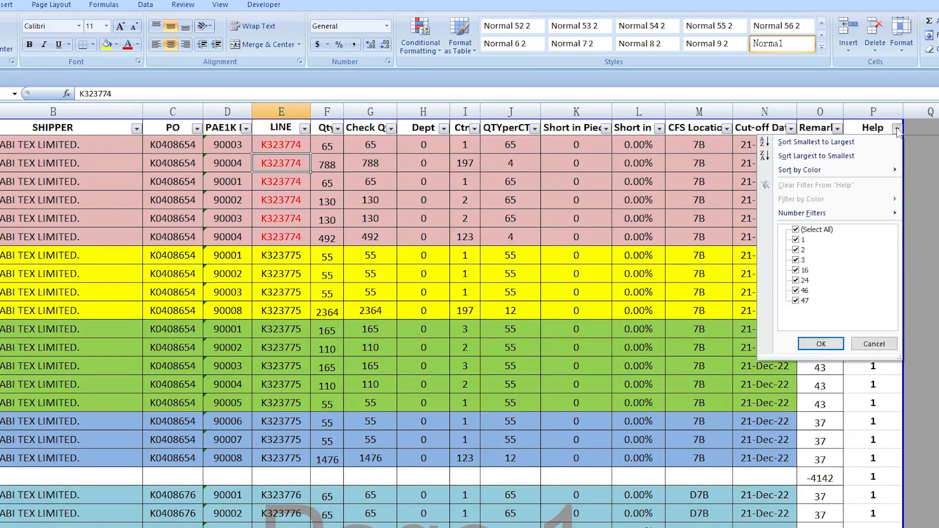
{"action": "left_click", "coordinate": [796, 231]}
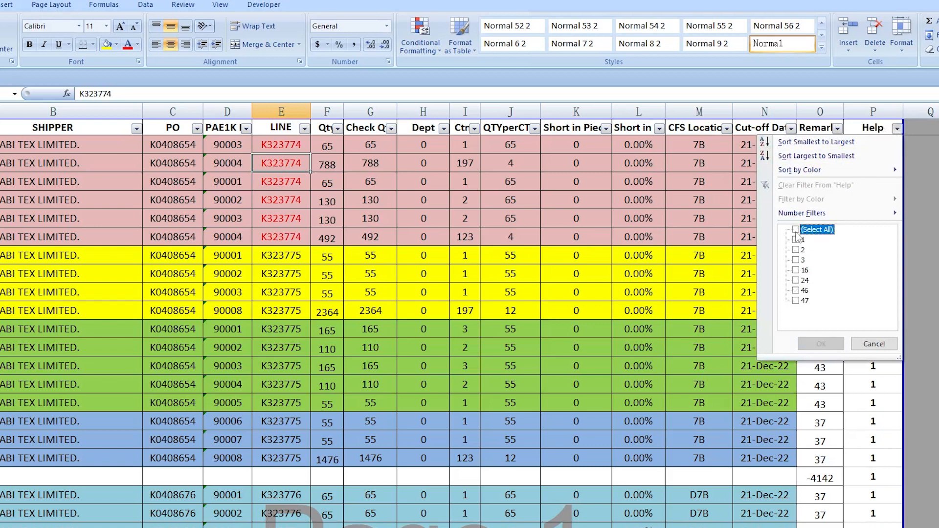
{"action": "left_click", "coordinate": [796, 260]}
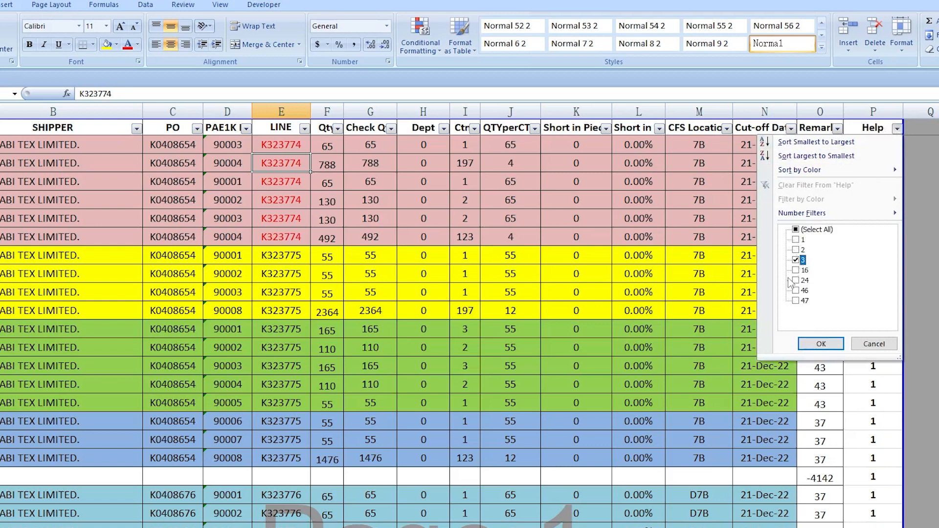
{"action": "left_click", "coordinate": [796, 281]}
{"action": "left_click", "coordinate": [821, 344]}
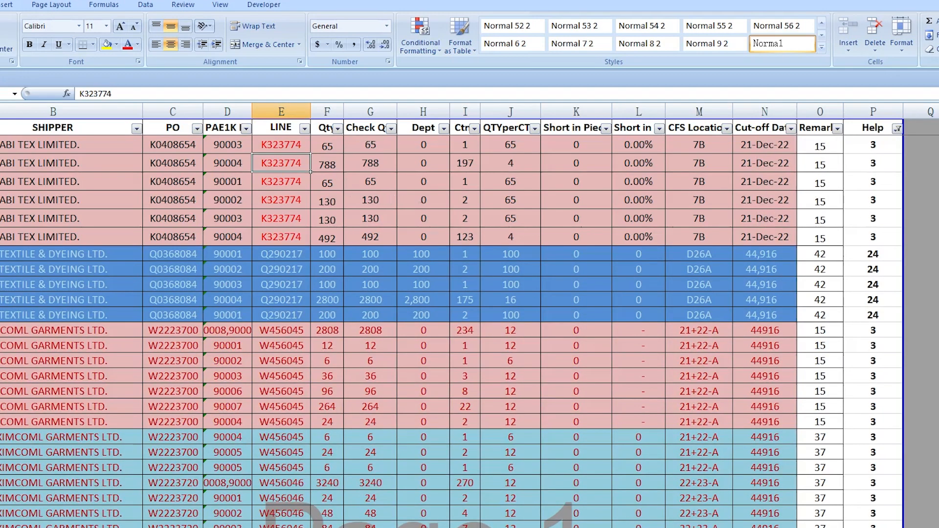
{"action": "key", "text": "ctrl+z"}
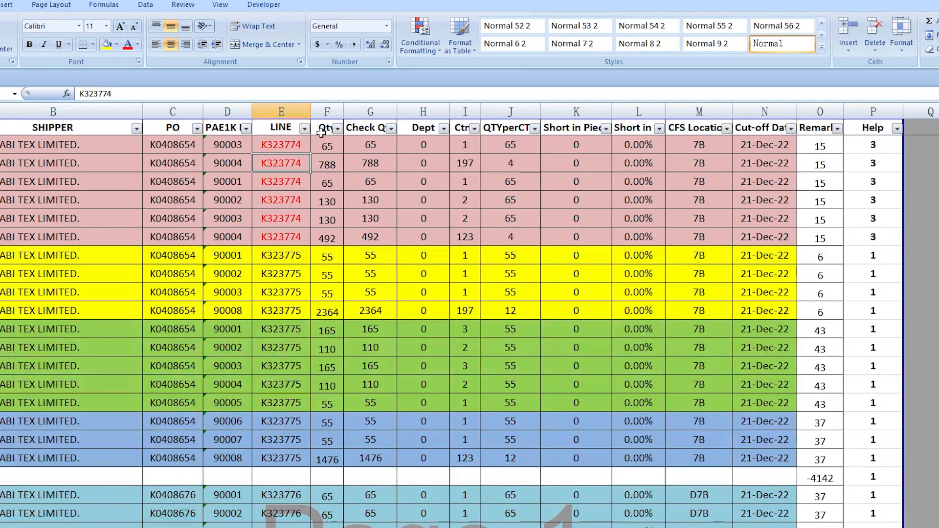
Filter the LINE column by the red font color
{"action": "left_click", "coordinate": [304, 129]}
{"action": "mouse_move", "coordinate": [254, 202]}
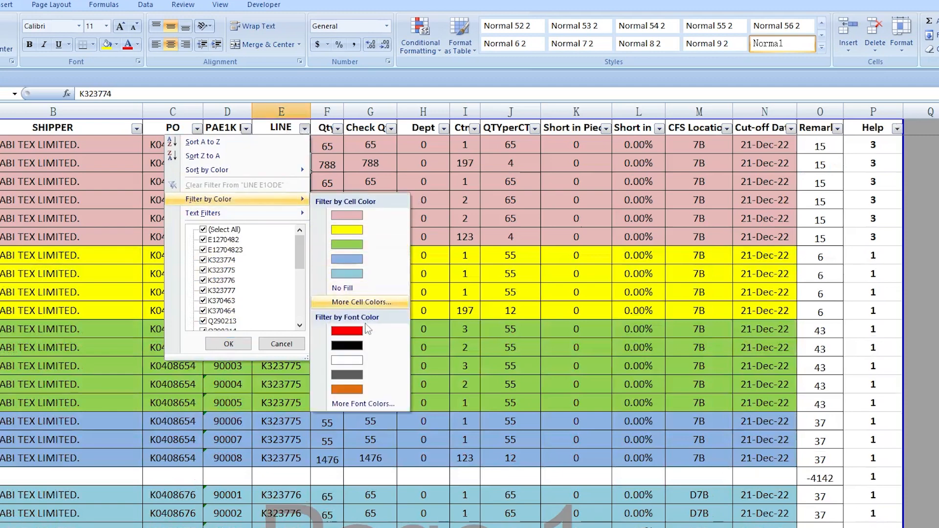
{"action": "left_click", "coordinate": [349, 332]}
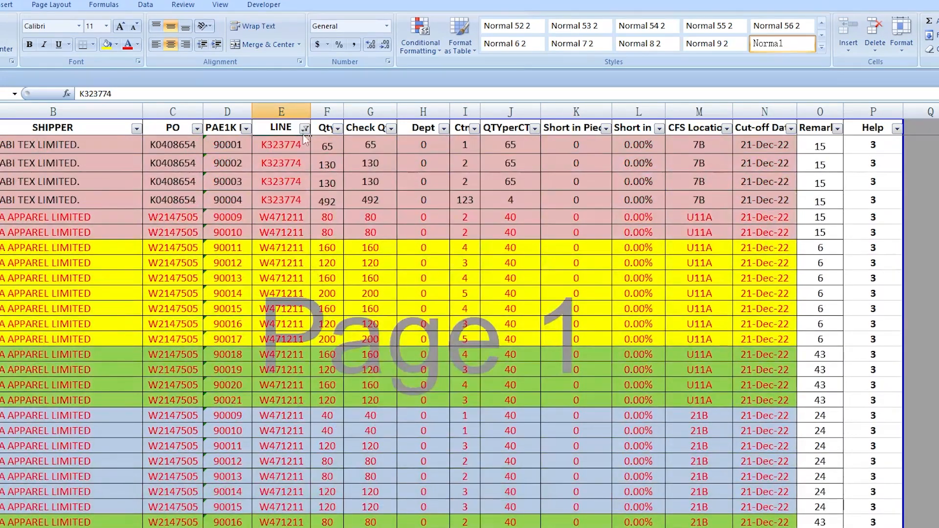
Filter the LINE column by the black font color and look through the filtered rows
{"action": "left_click", "coordinate": [304, 129]}
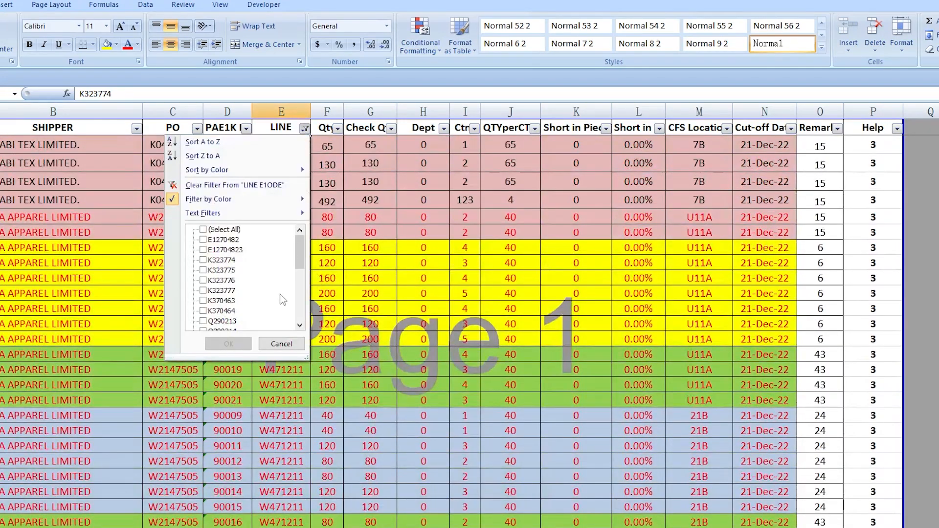
{"action": "mouse_move", "coordinate": [277, 201]}
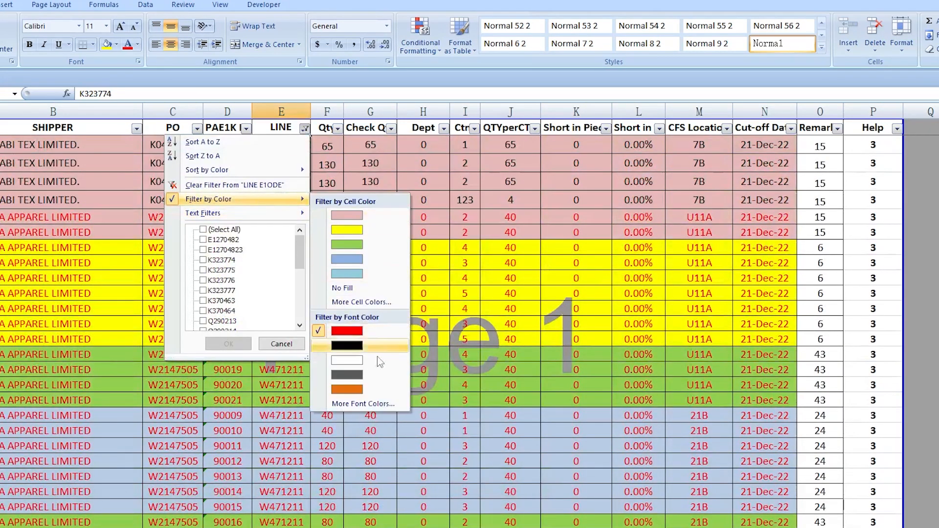
{"action": "left_click", "coordinate": [349, 346]}
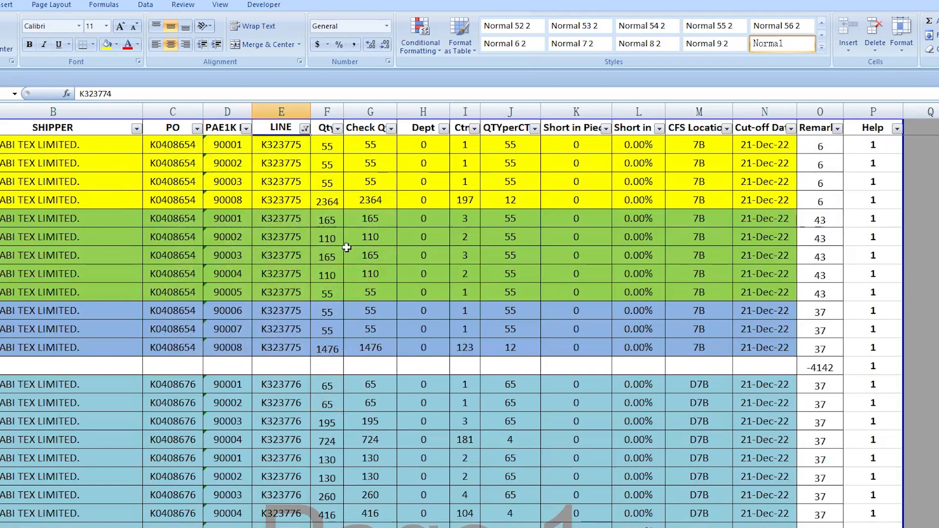
{"action": "scroll", "coordinate": [365, 245], "scroll_direction": "down", "scroll_amount": 7}
{"action": "scroll", "coordinate": [364, 245], "scroll_direction": "down", "scroll_amount": 15}
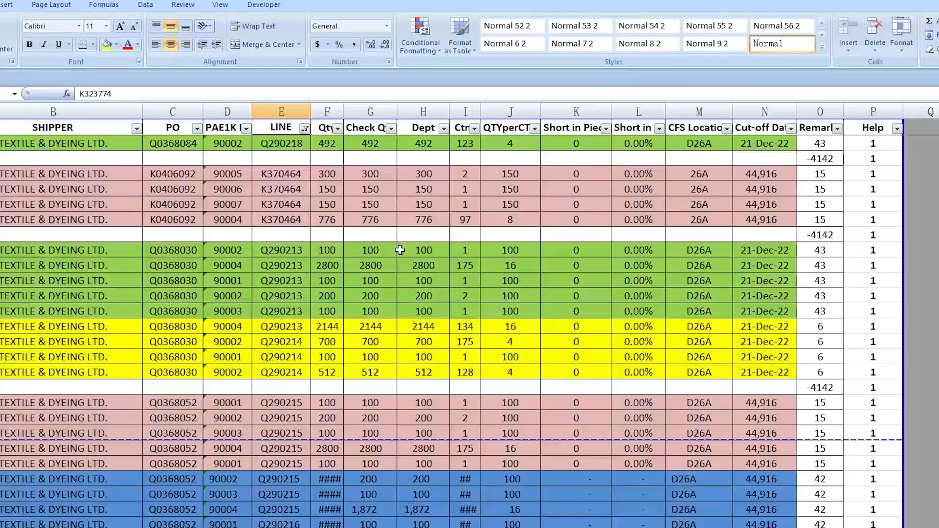
{"action": "scroll", "coordinate": [418, 251], "scroll_direction": "up", "scroll_amount": 20}
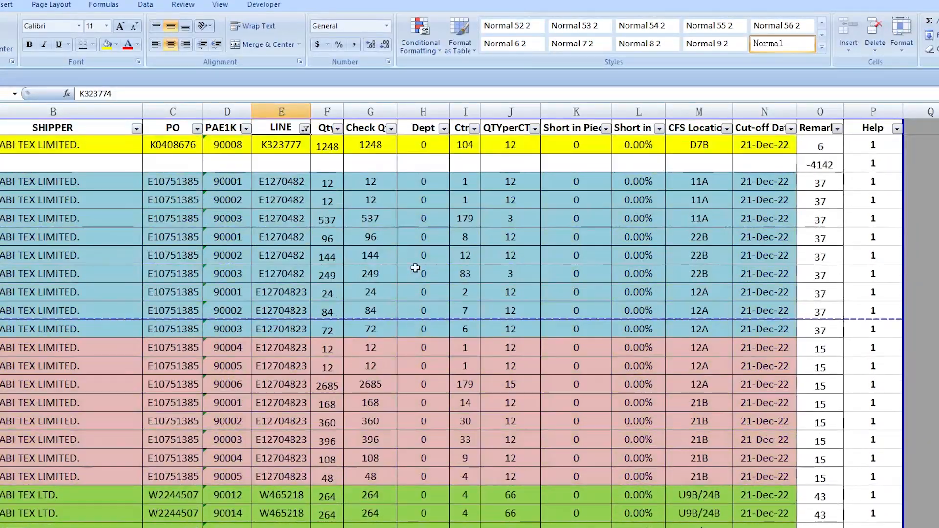
{"action": "scroll", "coordinate": [429, 273], "scroll_direction": "up", "scroll_amount": 8}
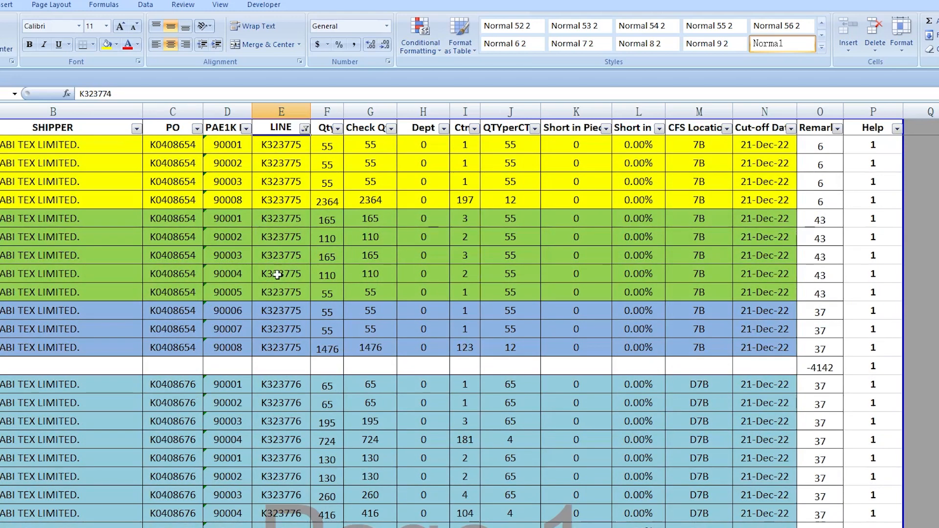